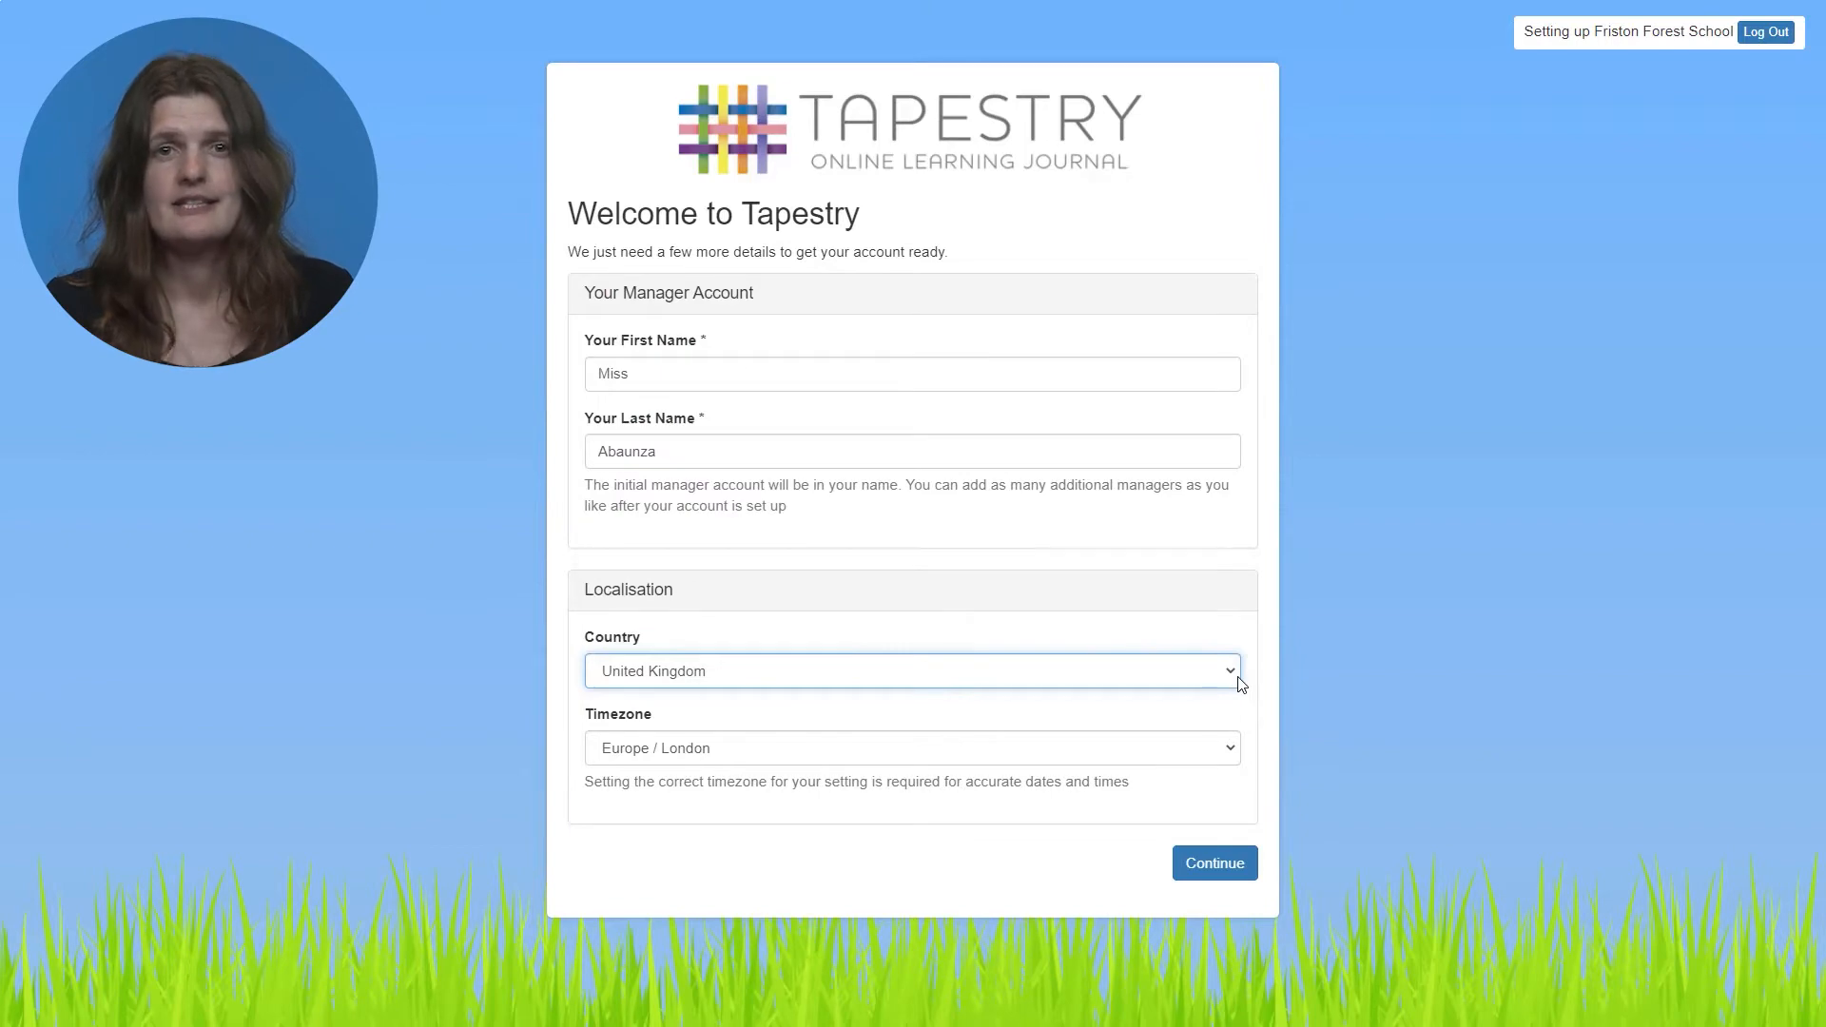
Continue past the account details, then enable the EYFS 2021 flag set for observations and reflections and preview its flags.
click(1239, 868)
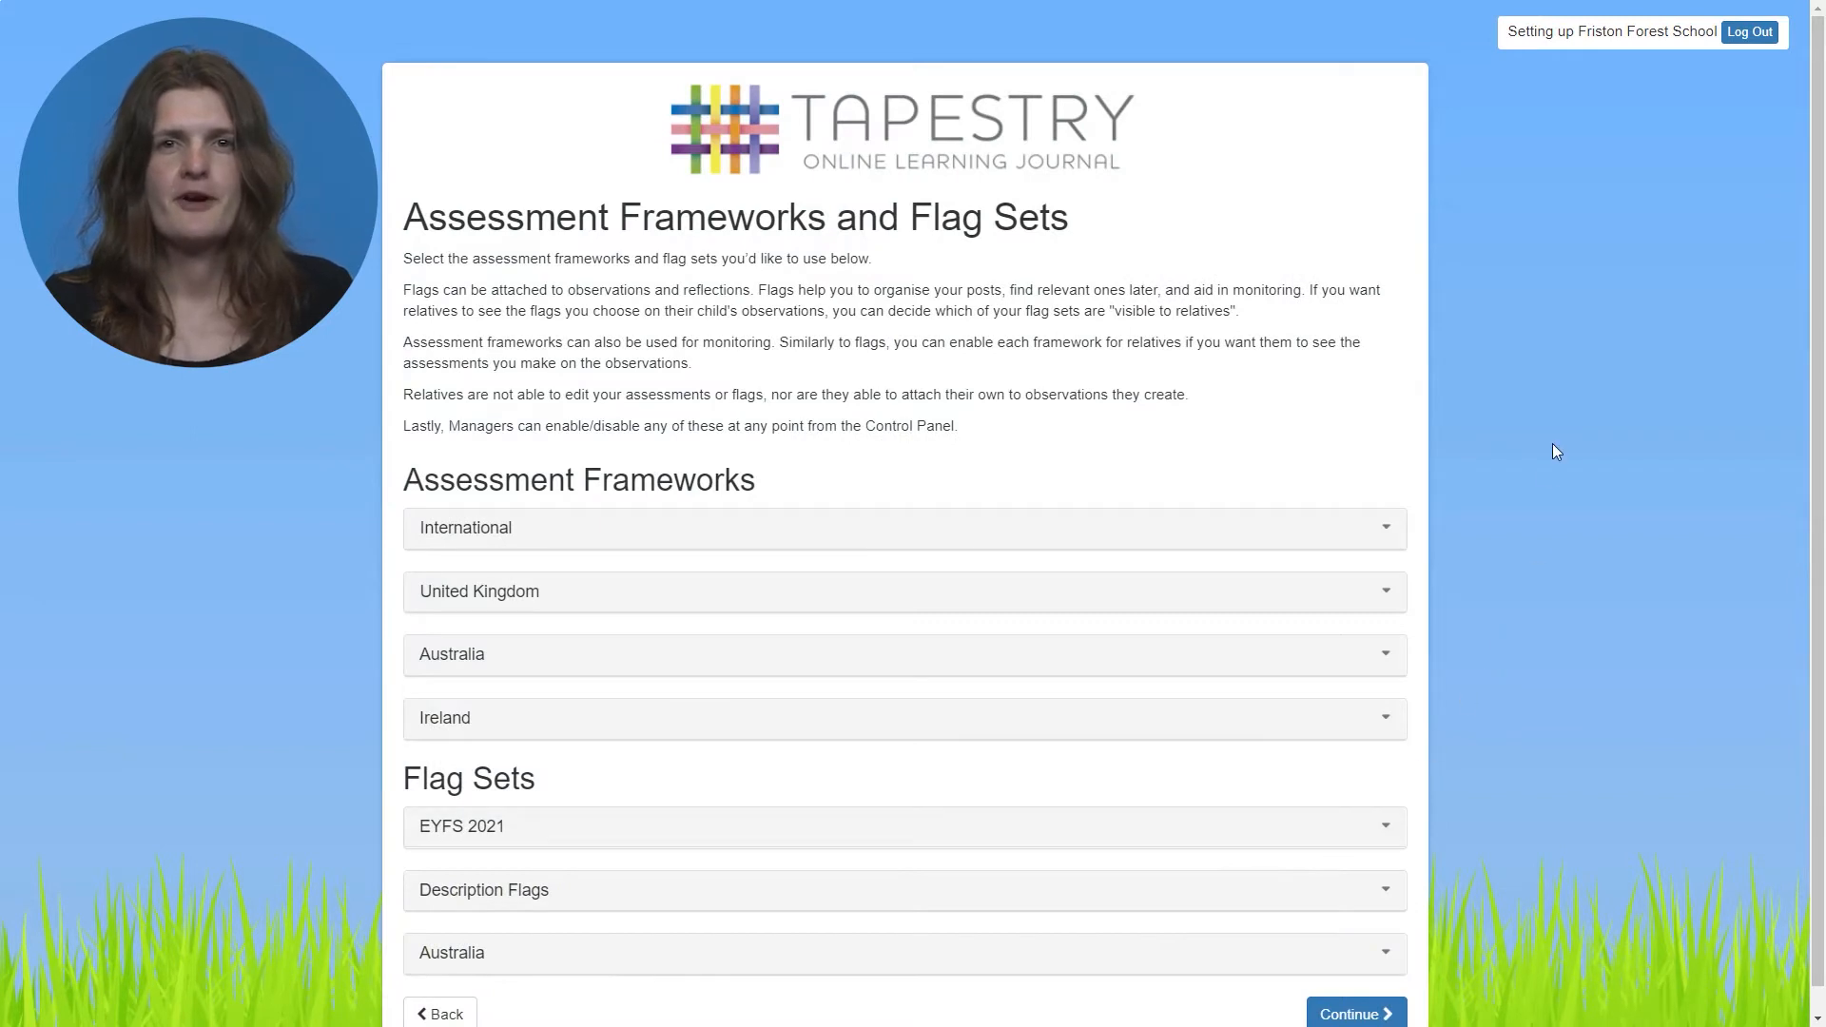
scroll(1552, 443, down, 1)
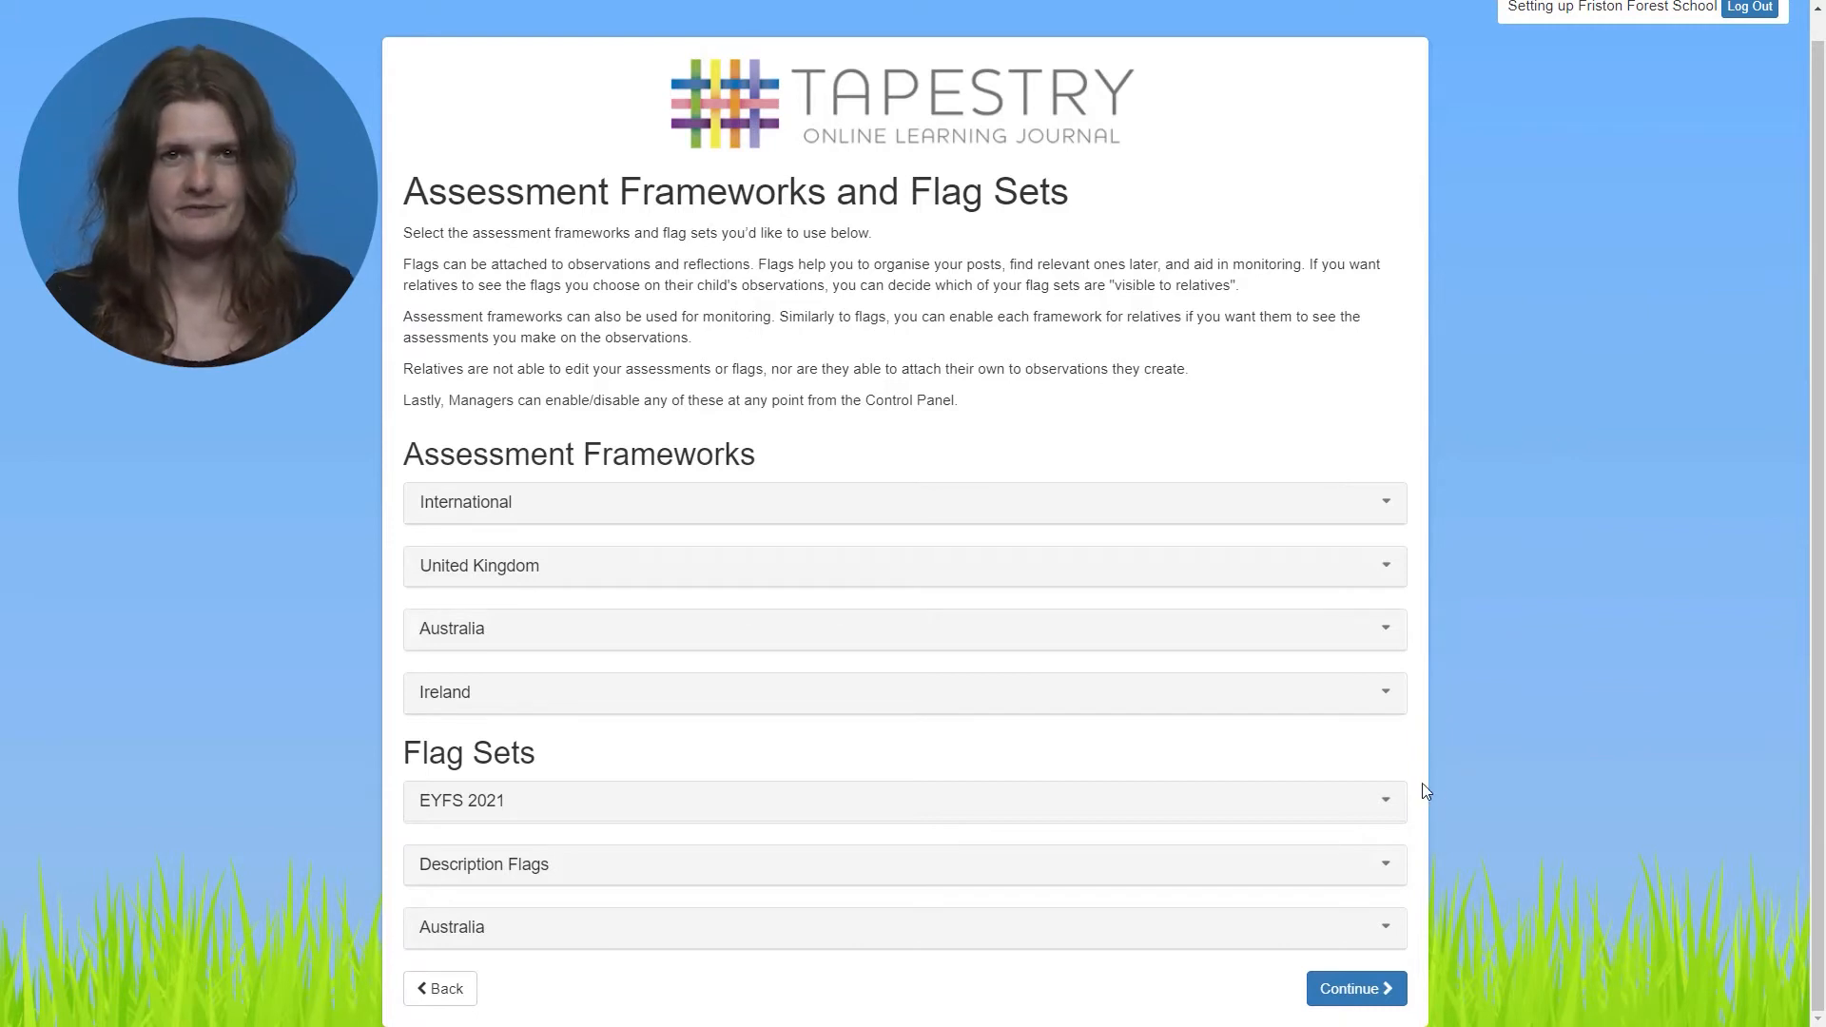
click(1383, 811)
scroll(1459, 578, down, 6)
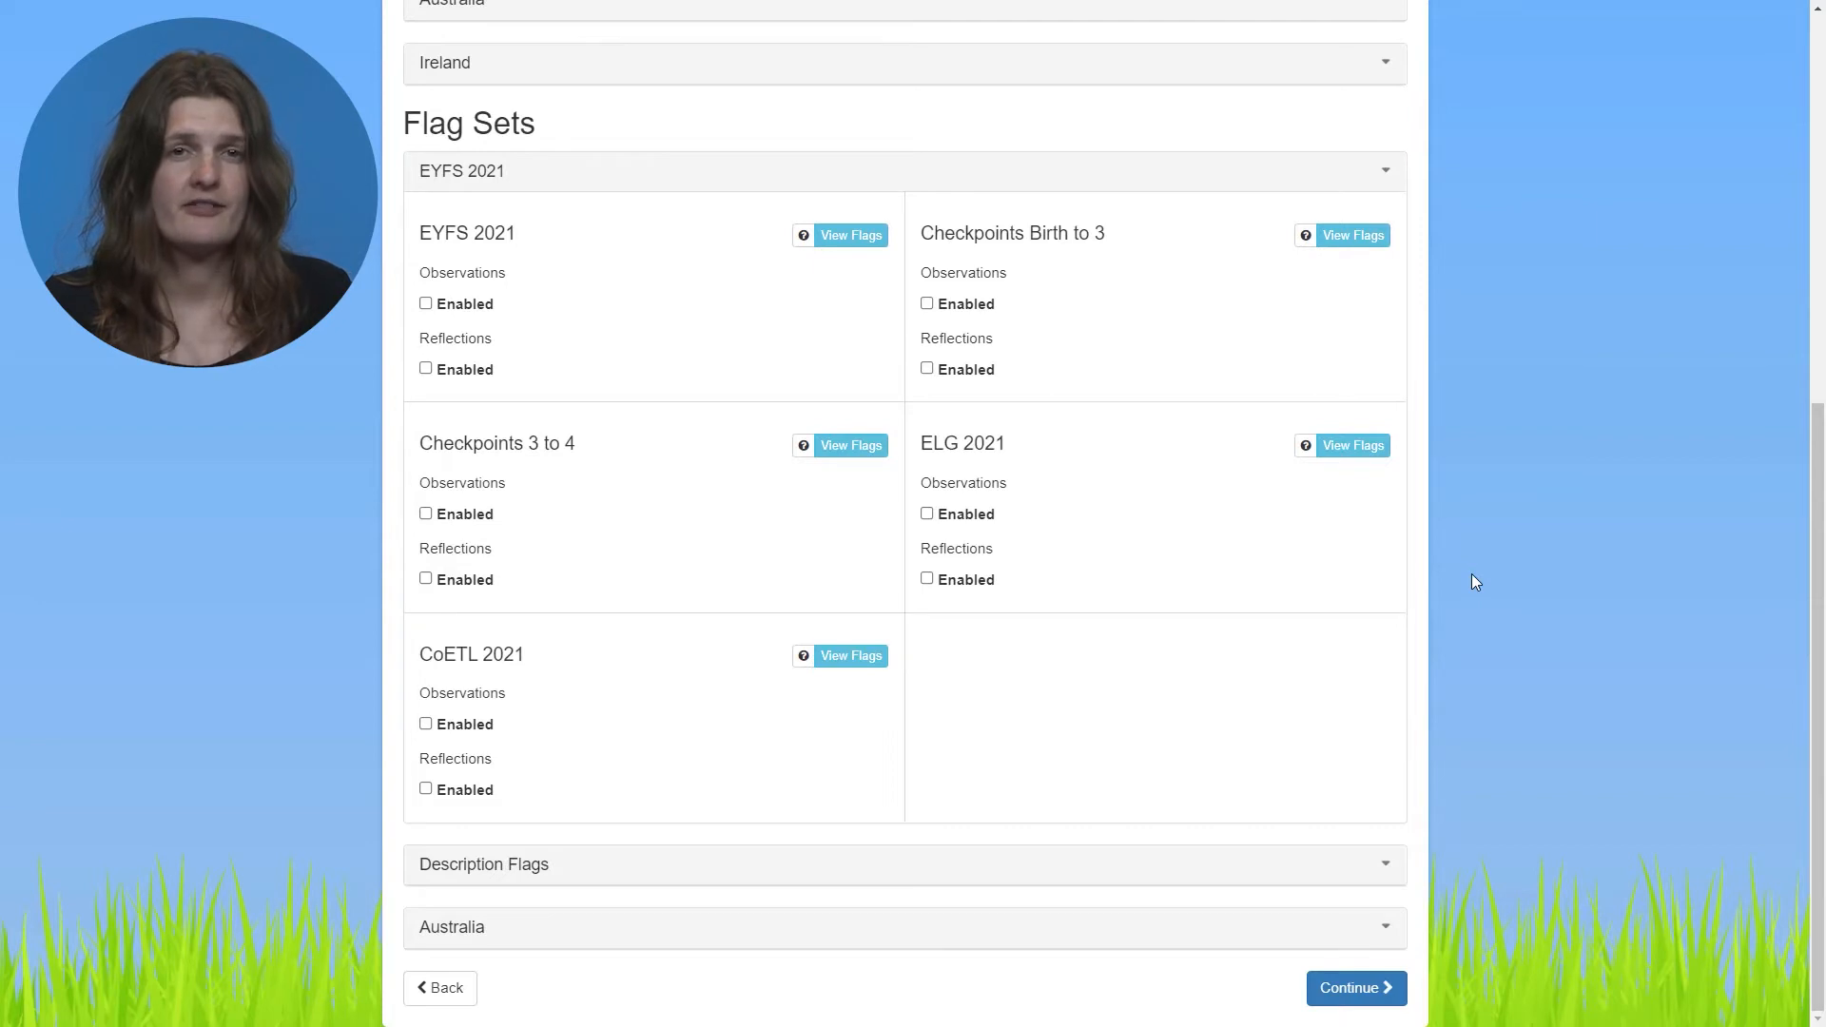
click(466, 306)
click(466, 371)
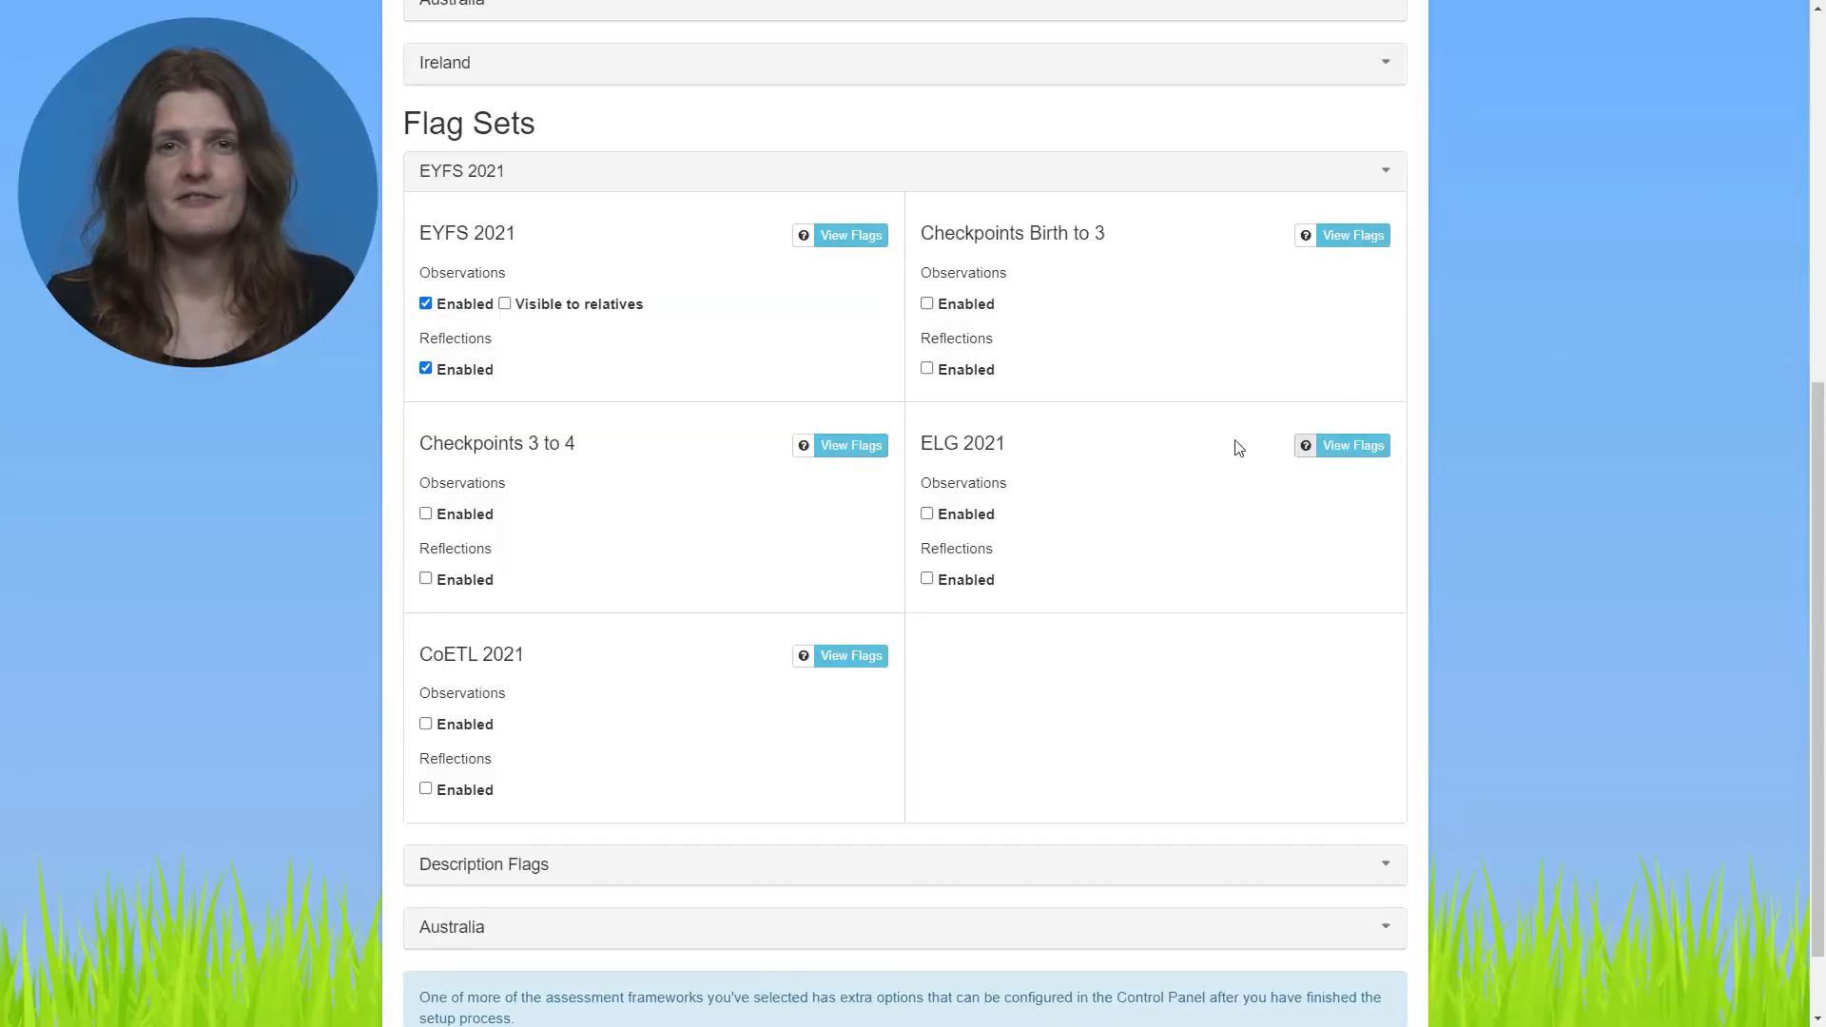
click(869, 249)
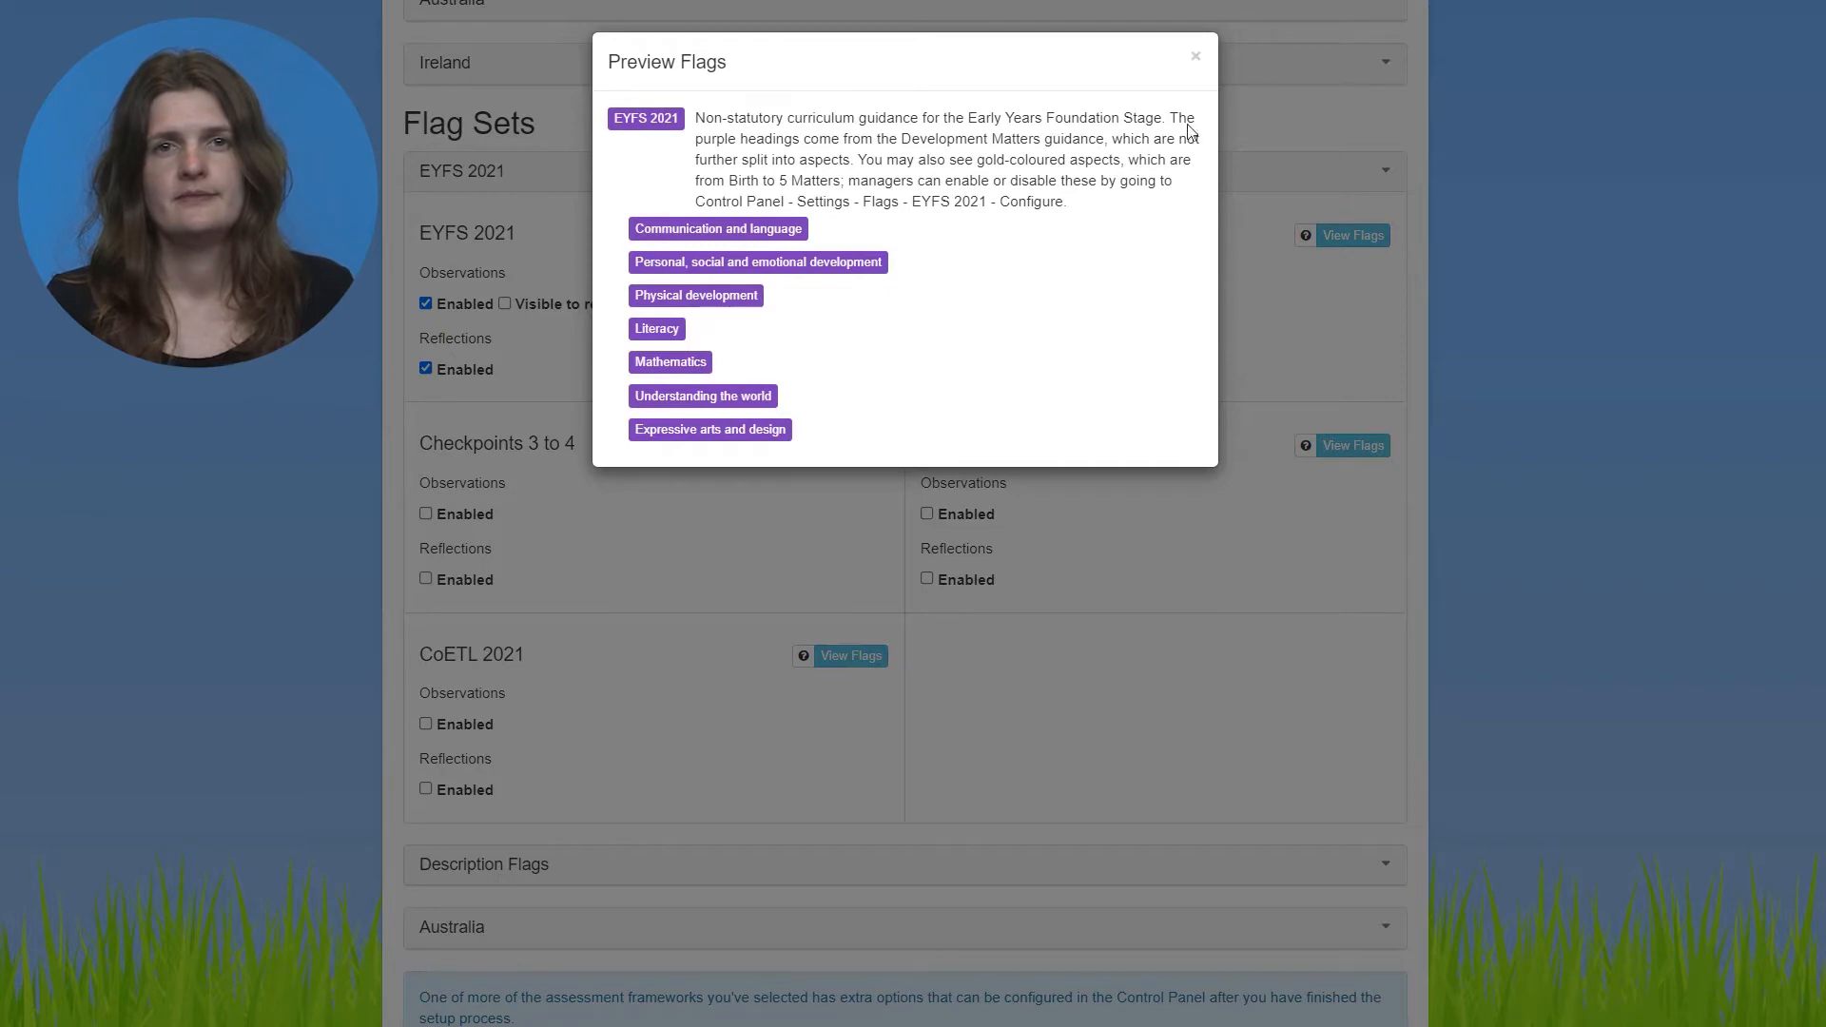
click(1196, 59)
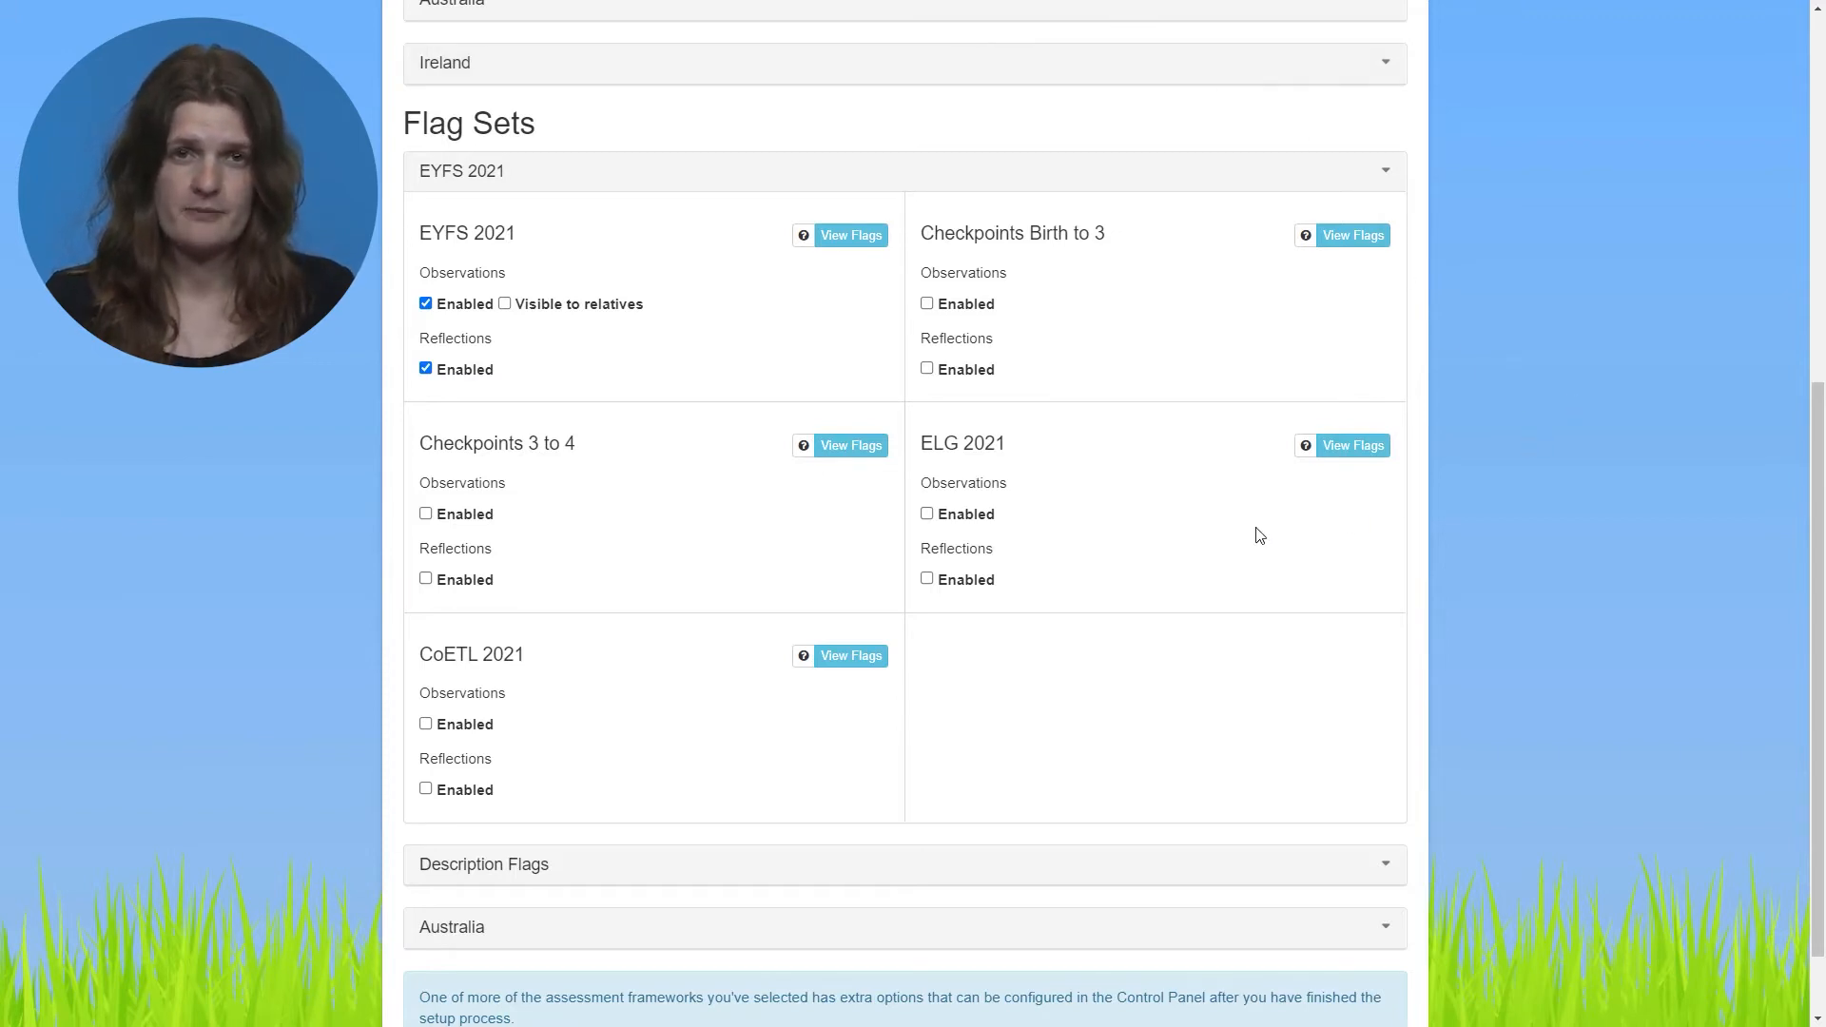
Enable the ELG 2021 and CoETL 2021 flag sets for observations and make the EYFS 2021 observation flags visible to relatives.
click(985, 516)
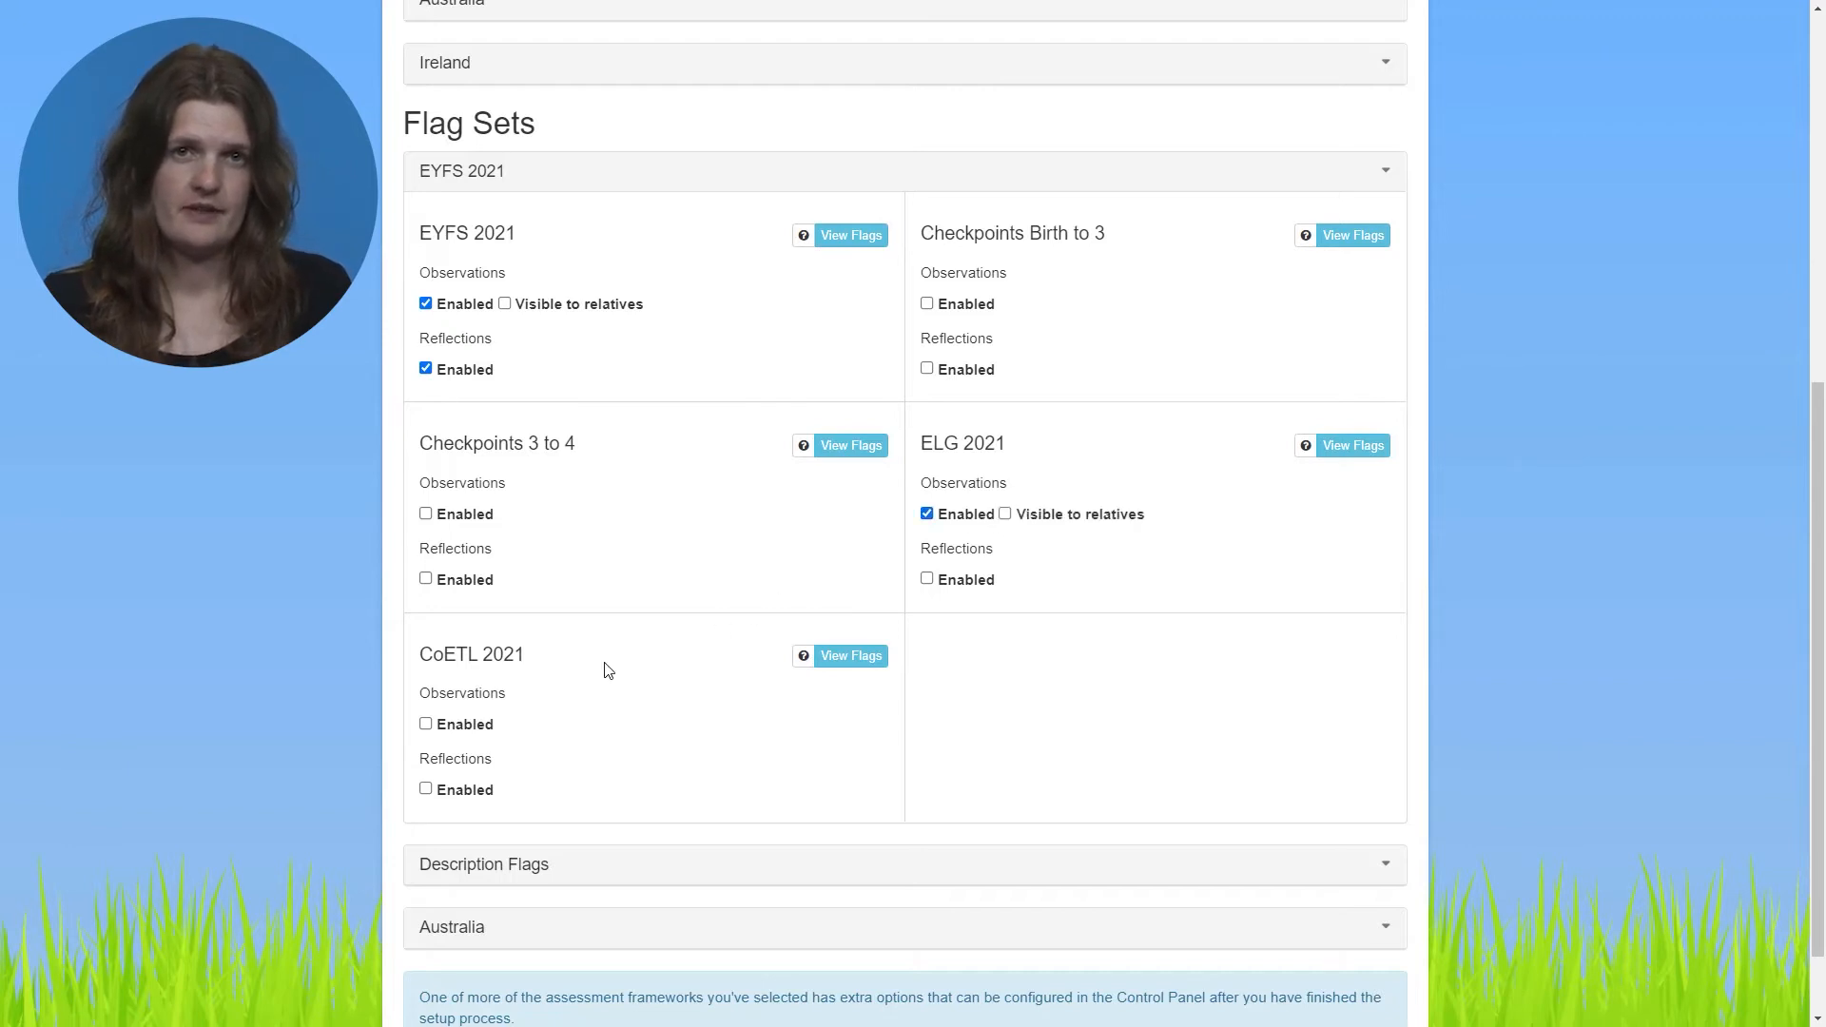
click(454, 728)
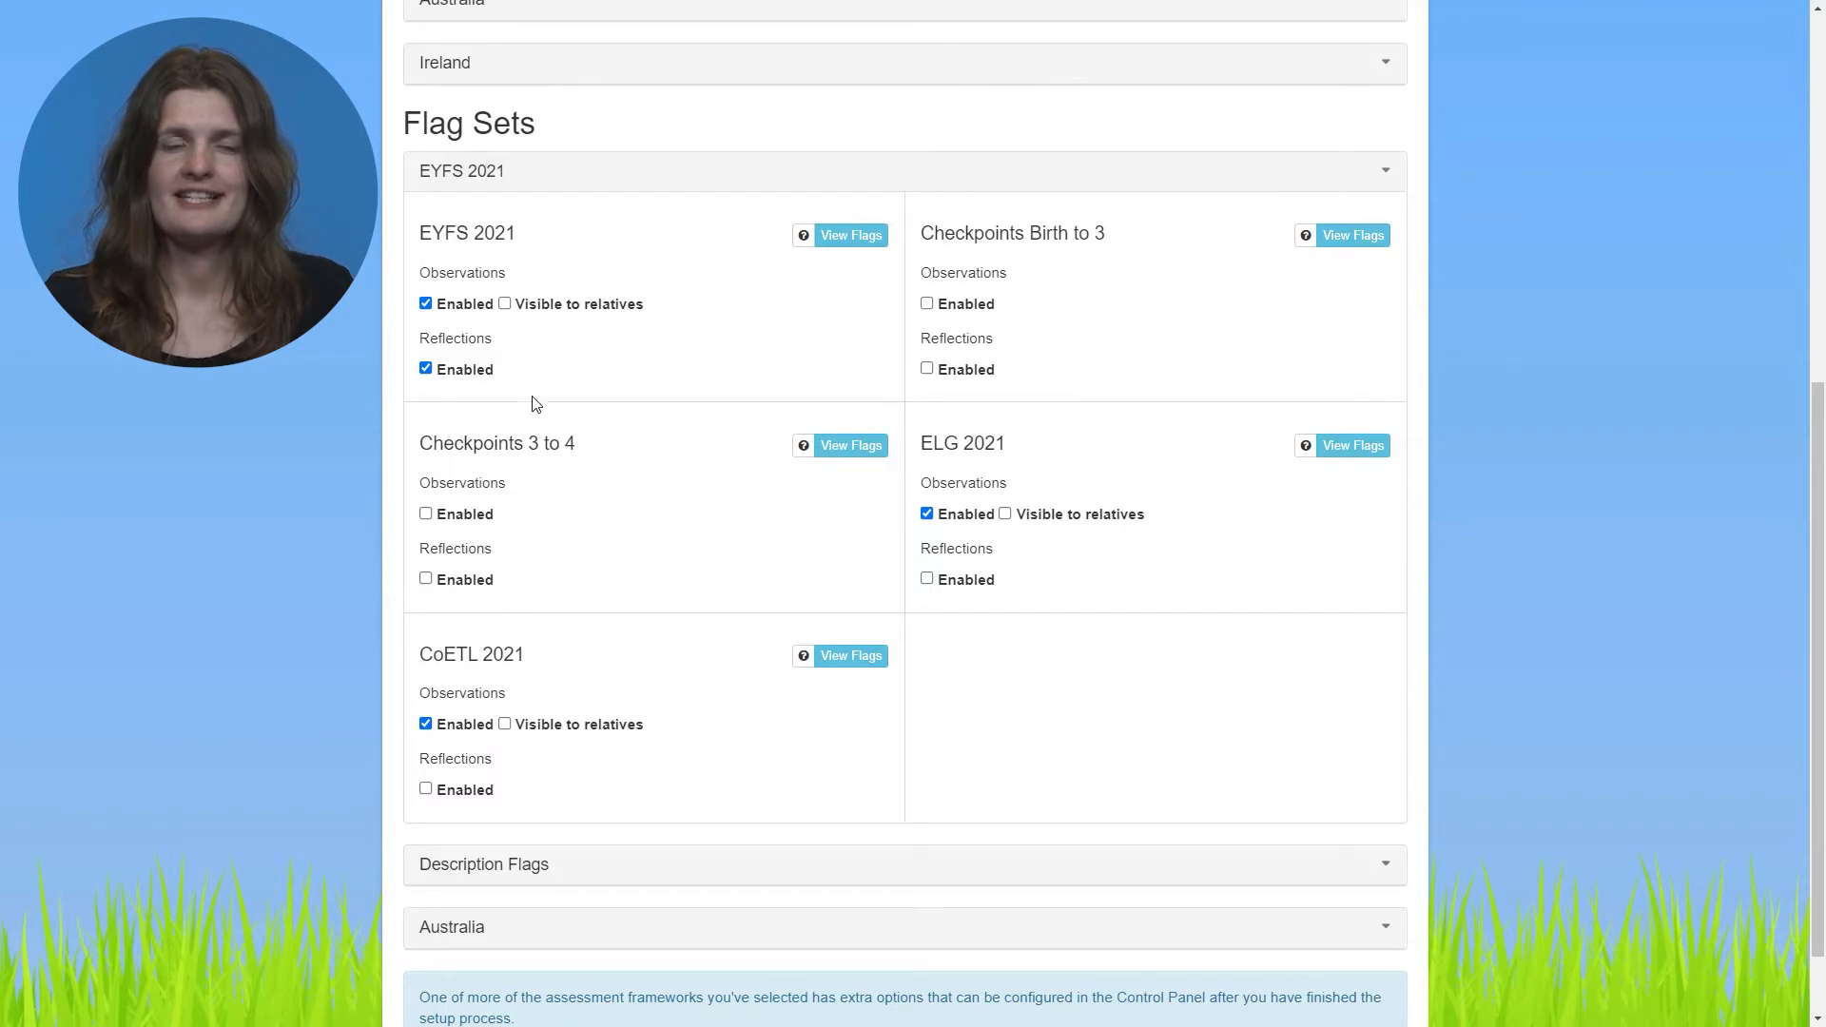
click(507, 306)
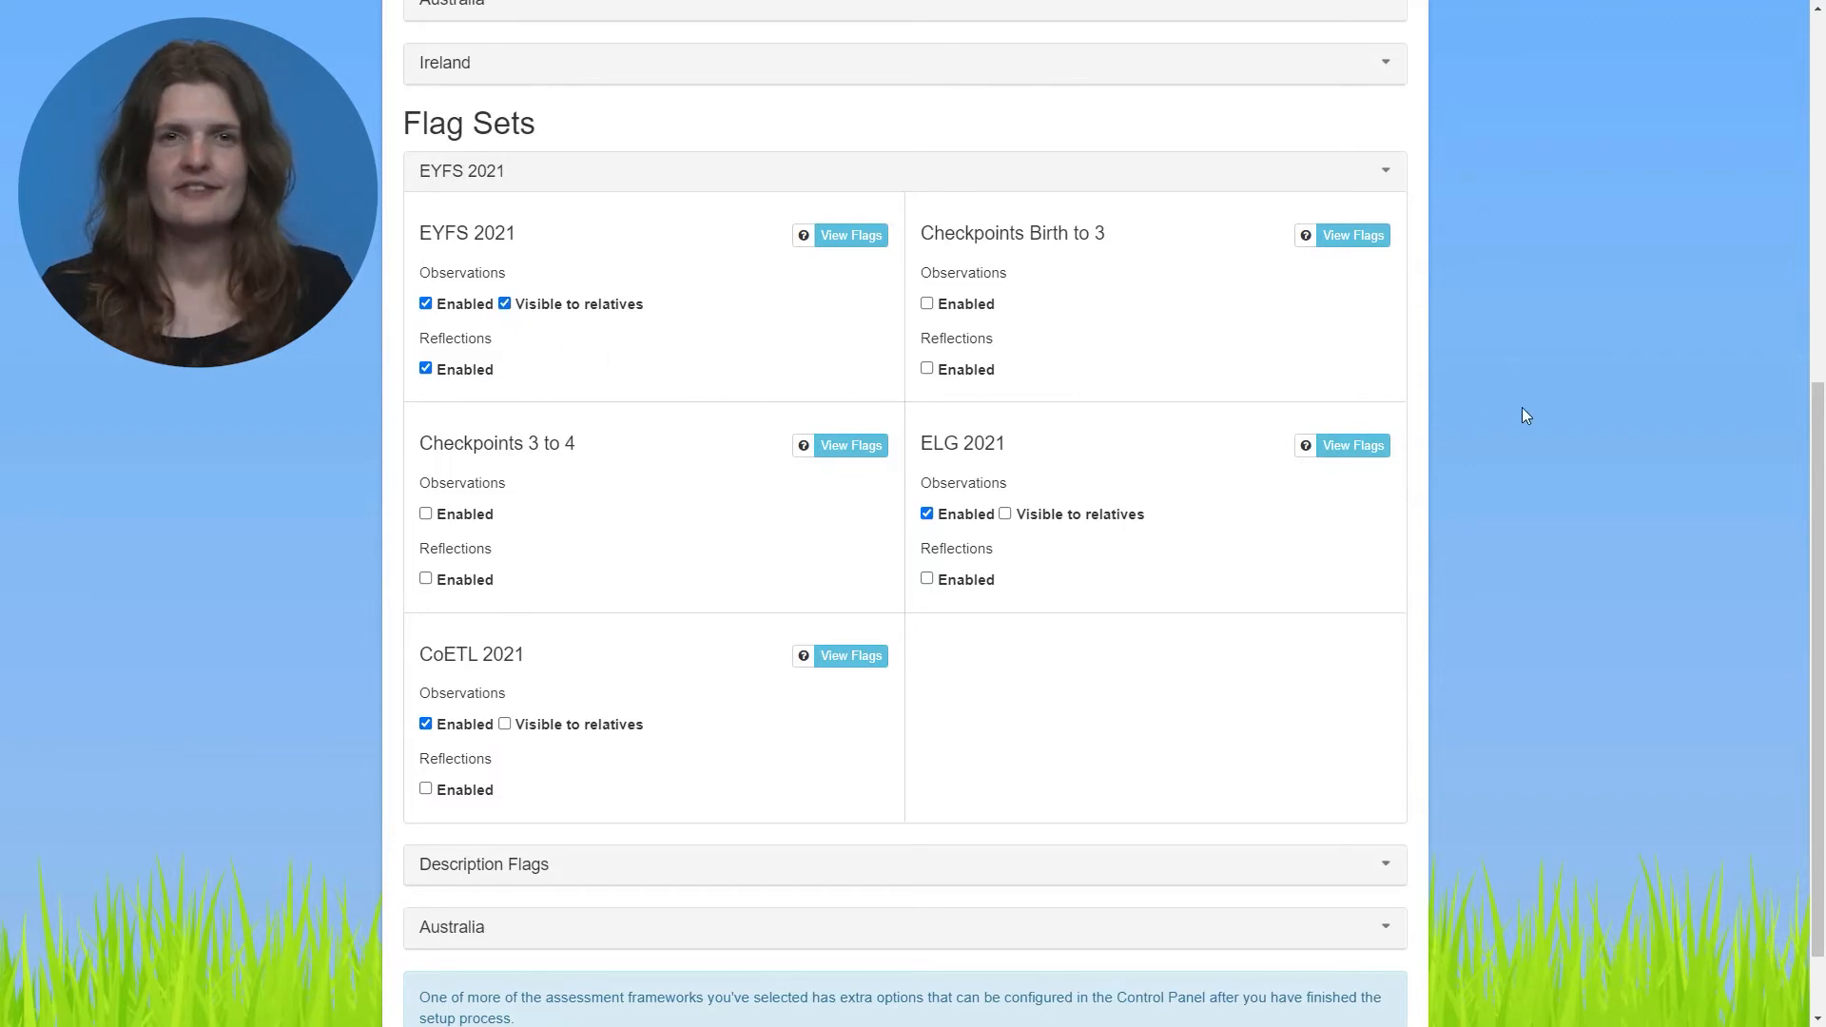
click(1385, 173)
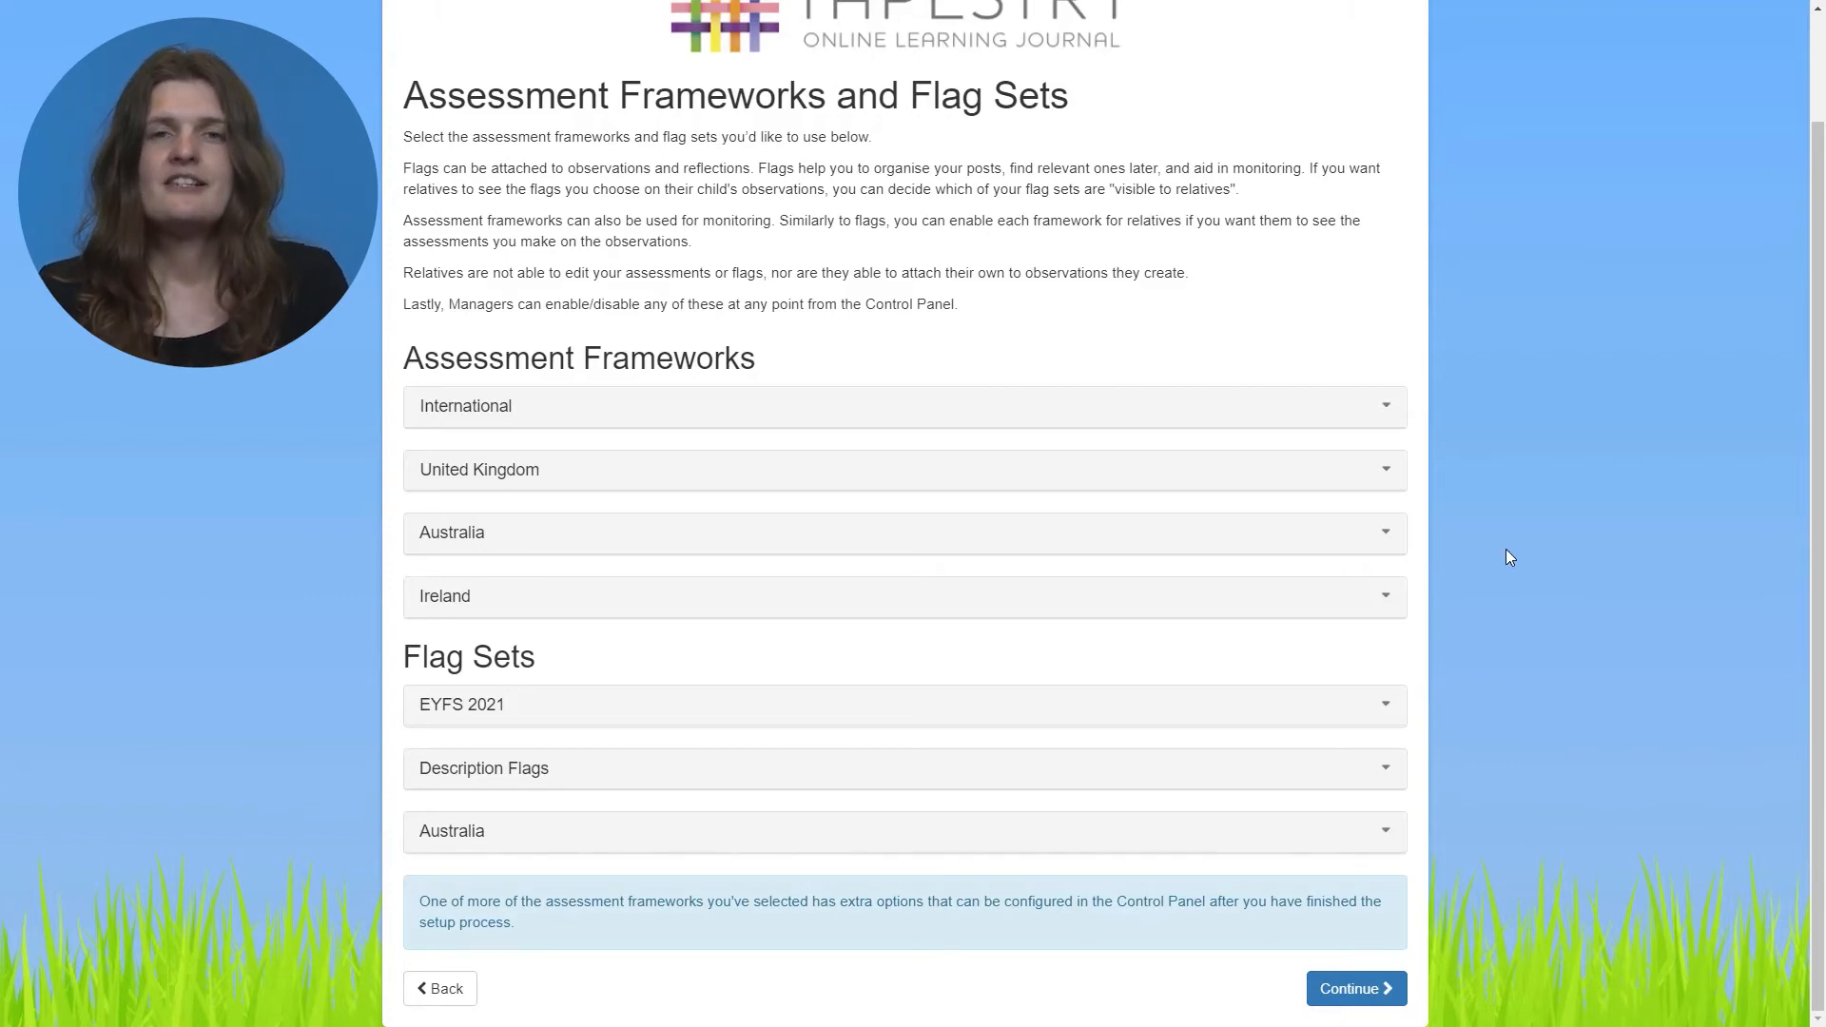
Enable the ELG 2021 assessment framework for the United Kingdom and keep it displayed to relatives.
click(1369, 483)
scroll(1475, 499, up, 5)
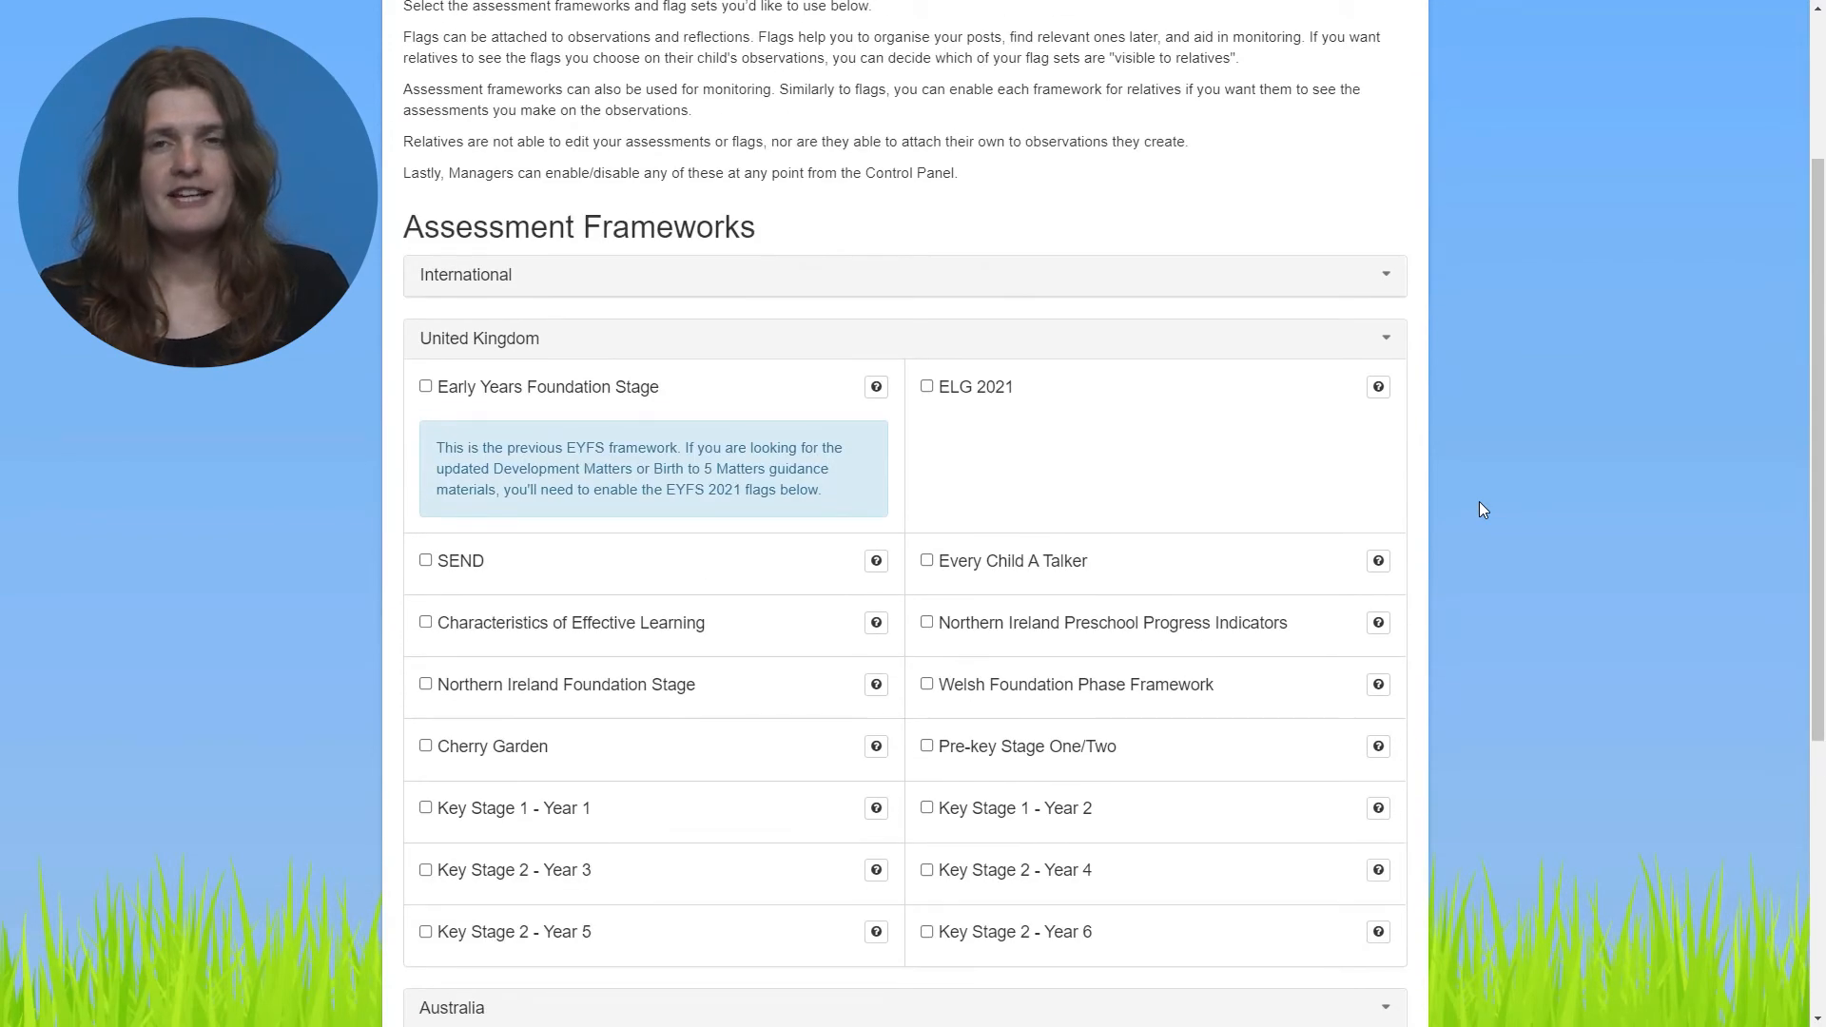
click(927, 387)
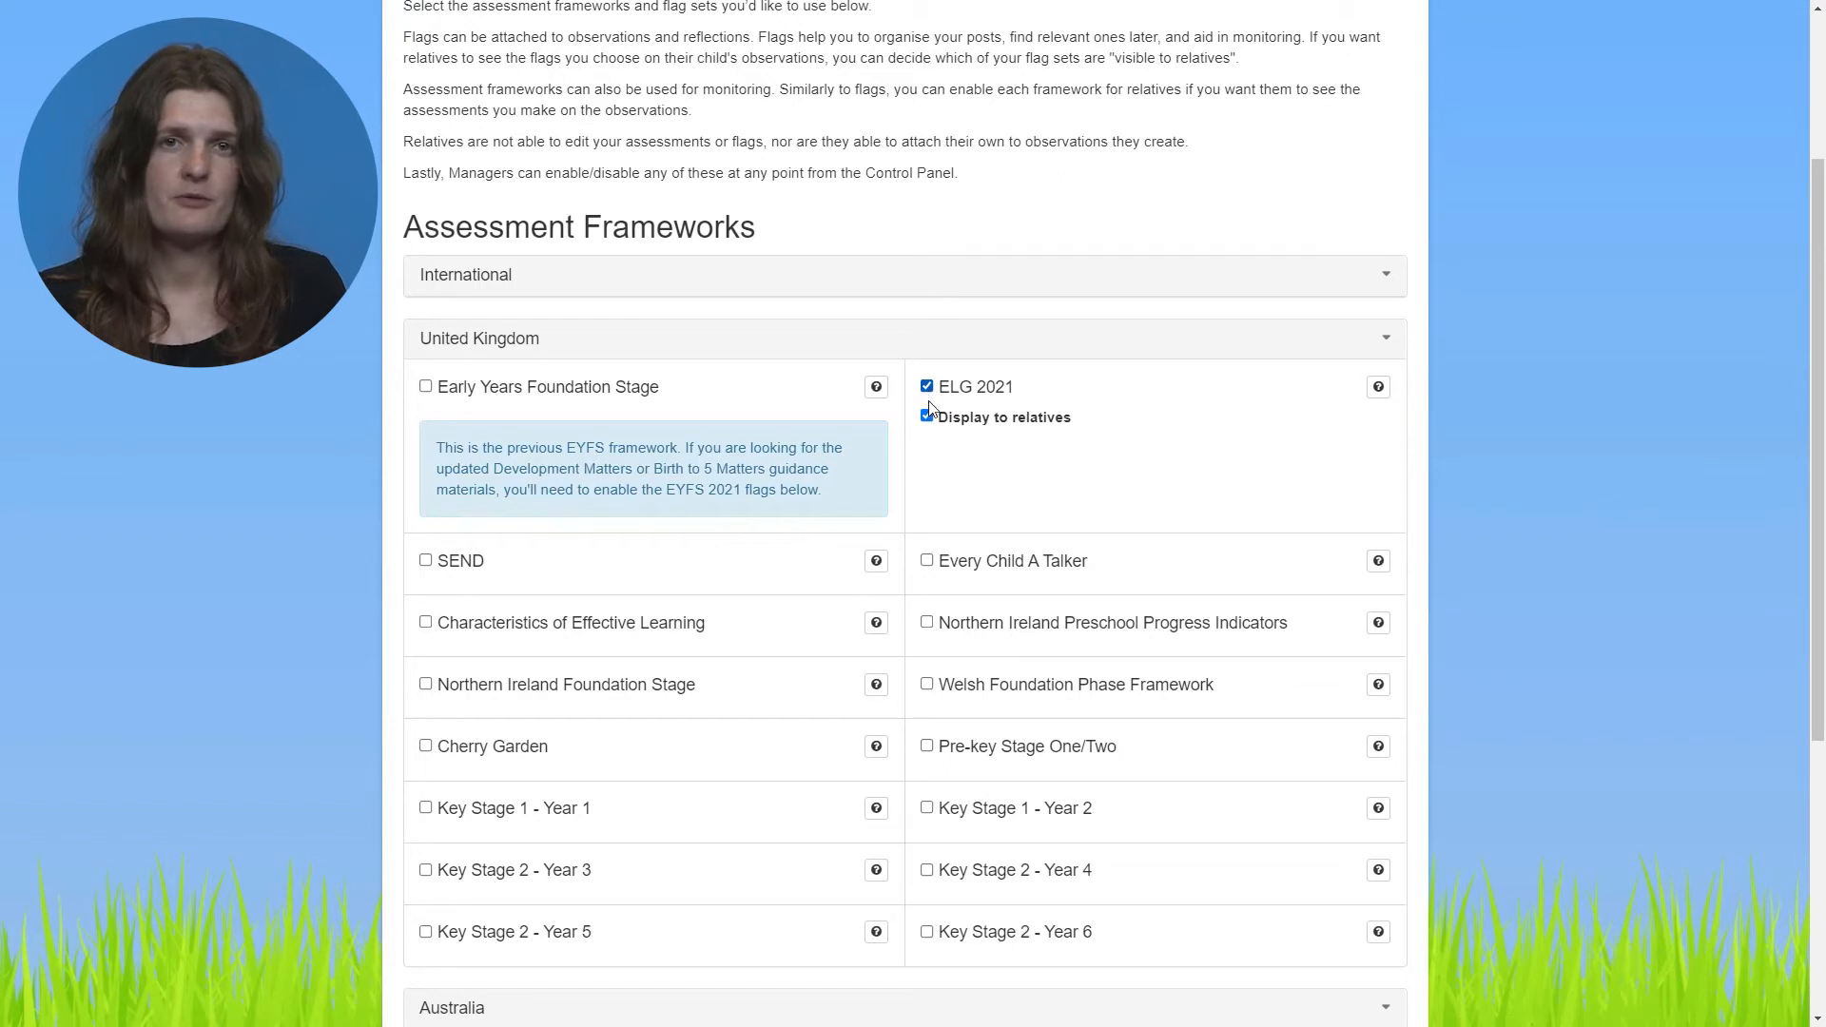
click(928, 420)
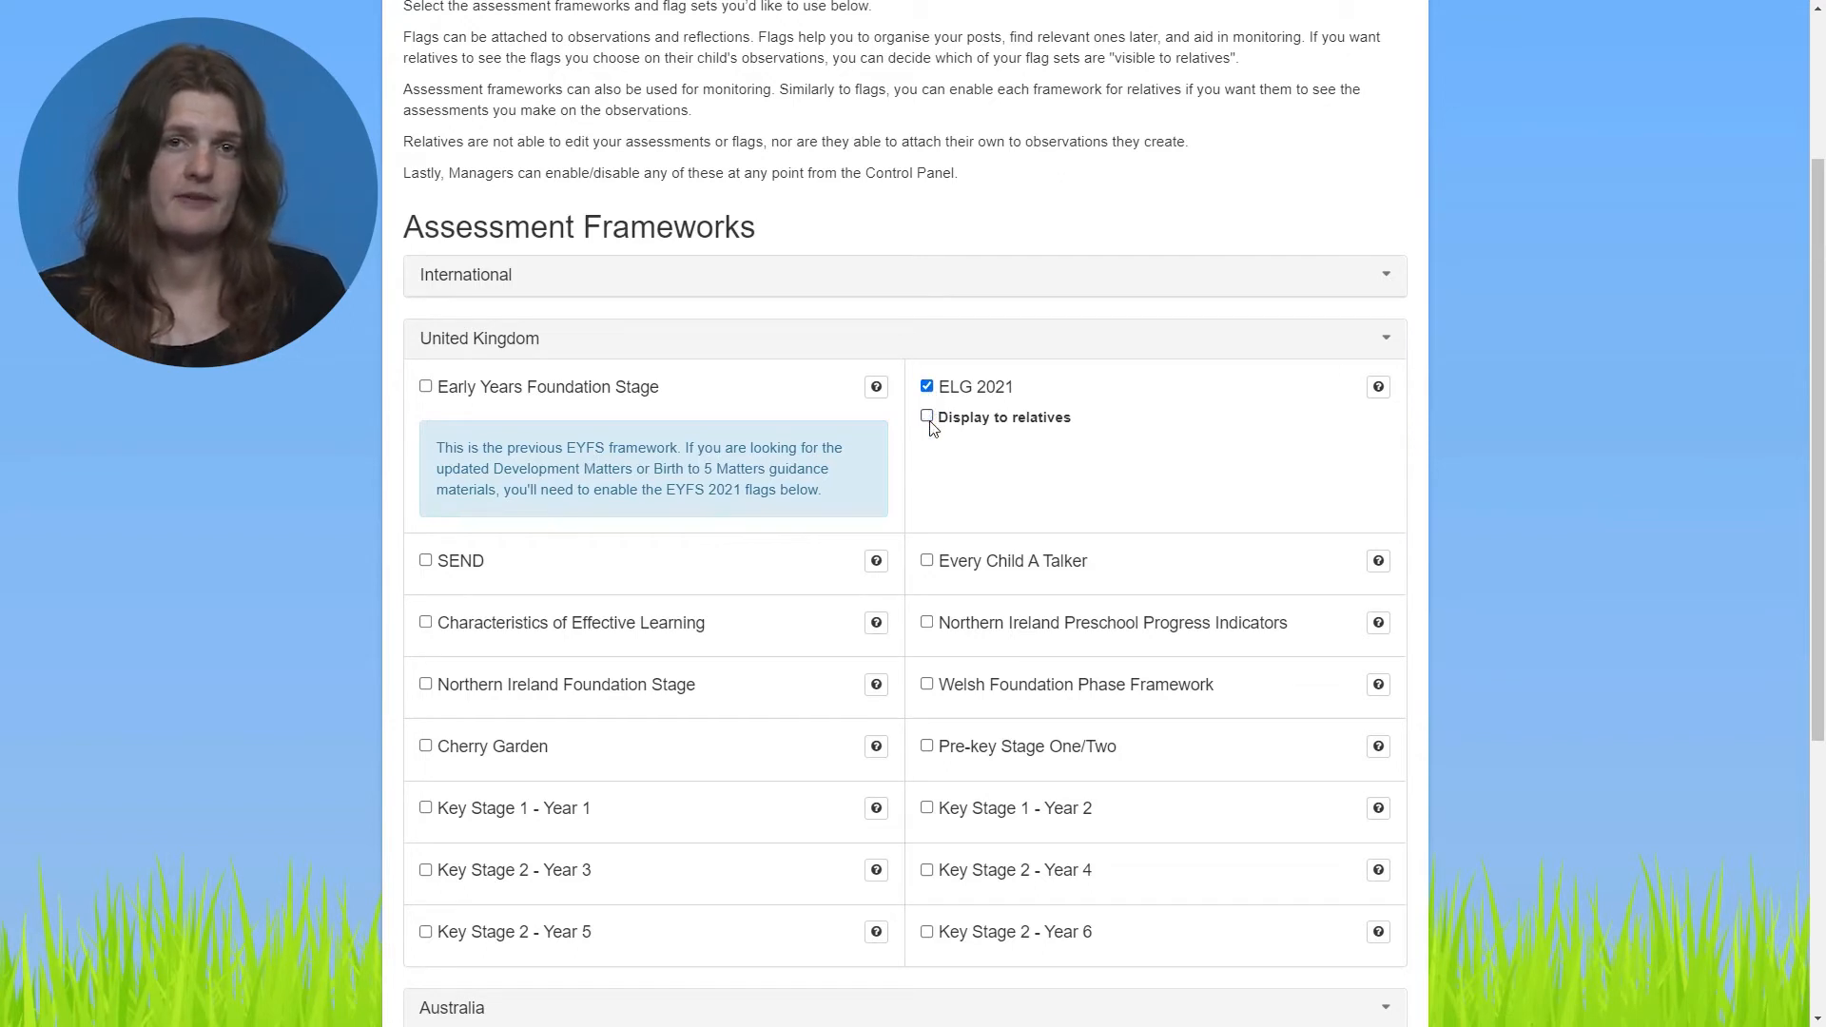
click(928, 419)
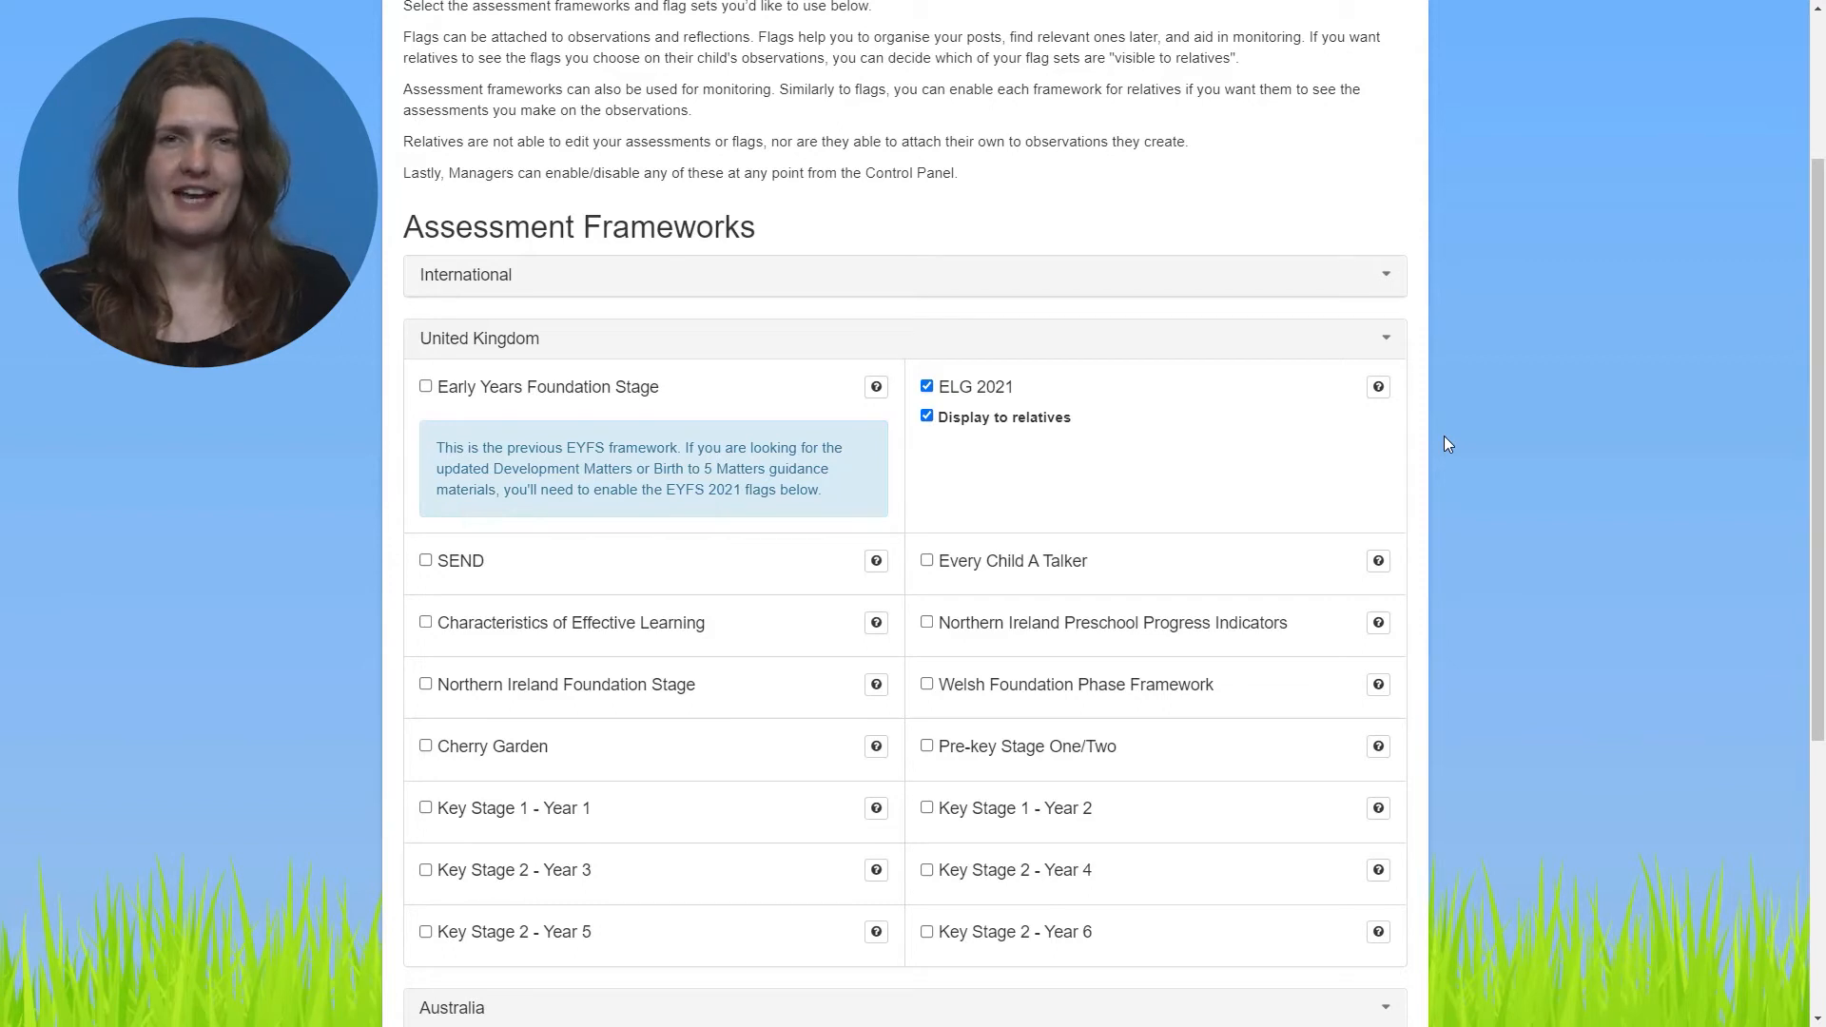
Enable the Cherry Garden framework with display to relatives, and continue to the term dates.
click(426, 748)
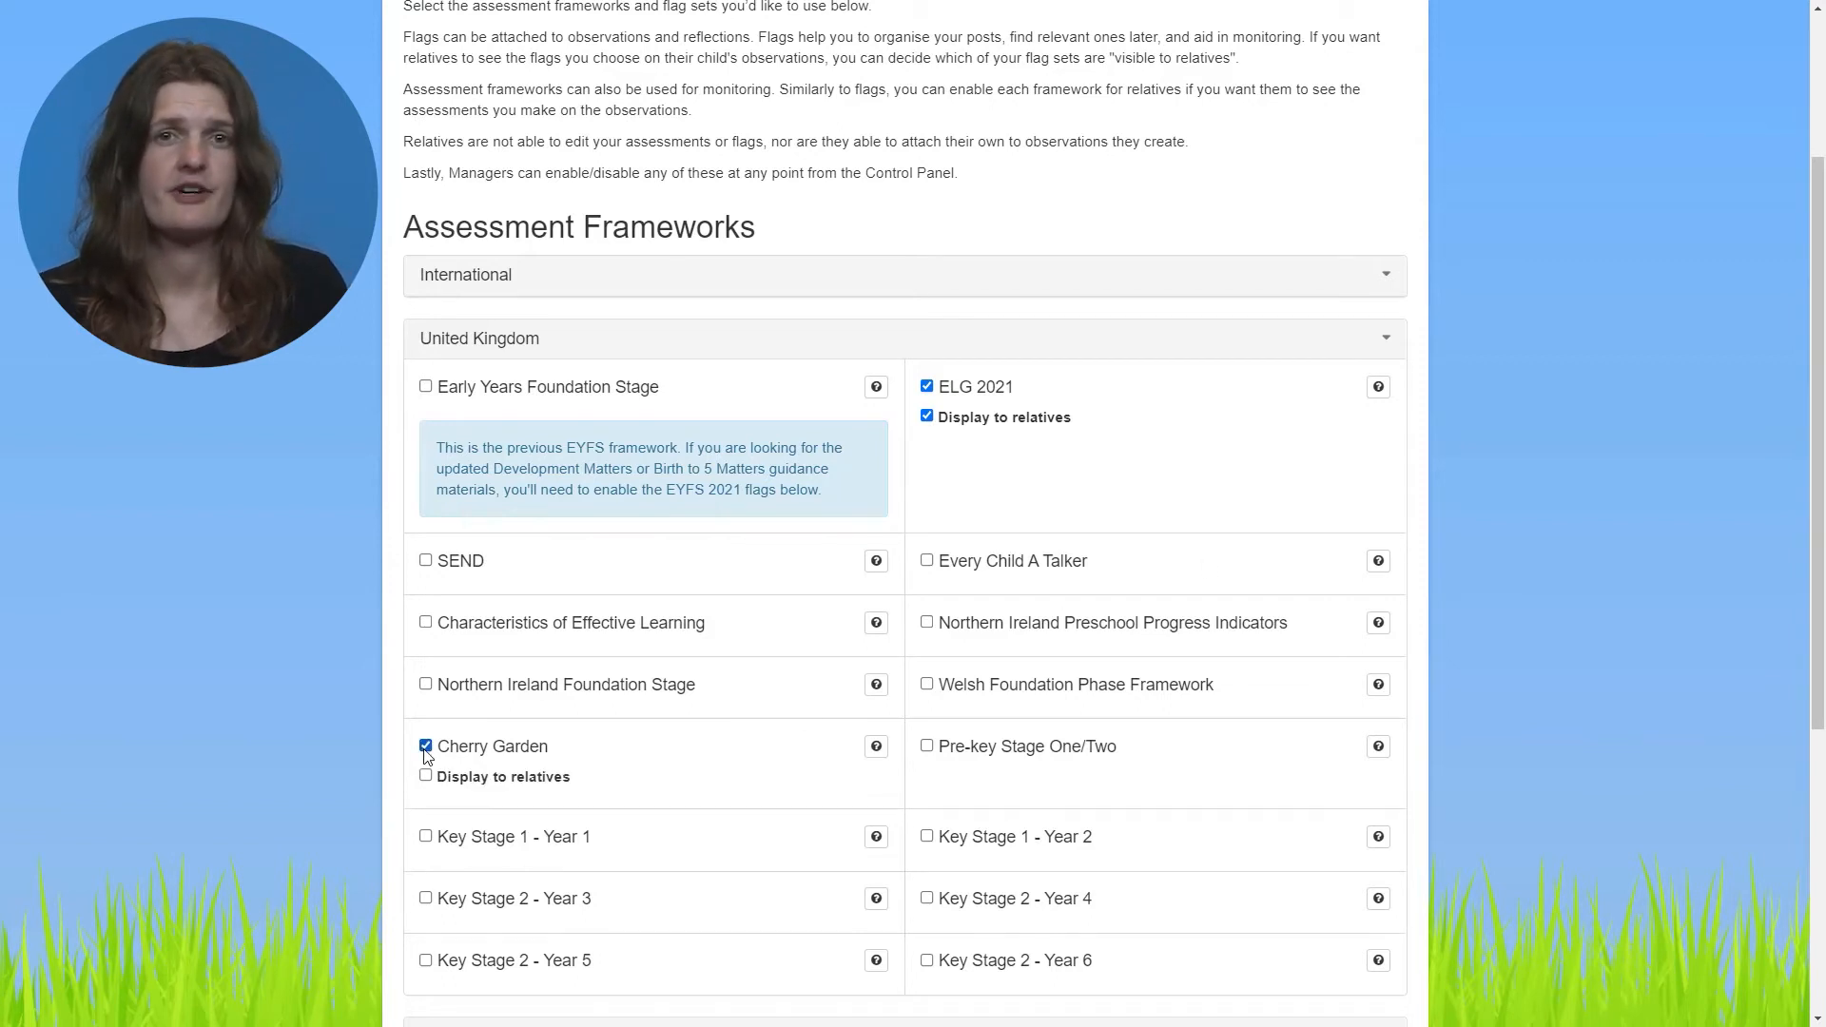
click(427, 776)
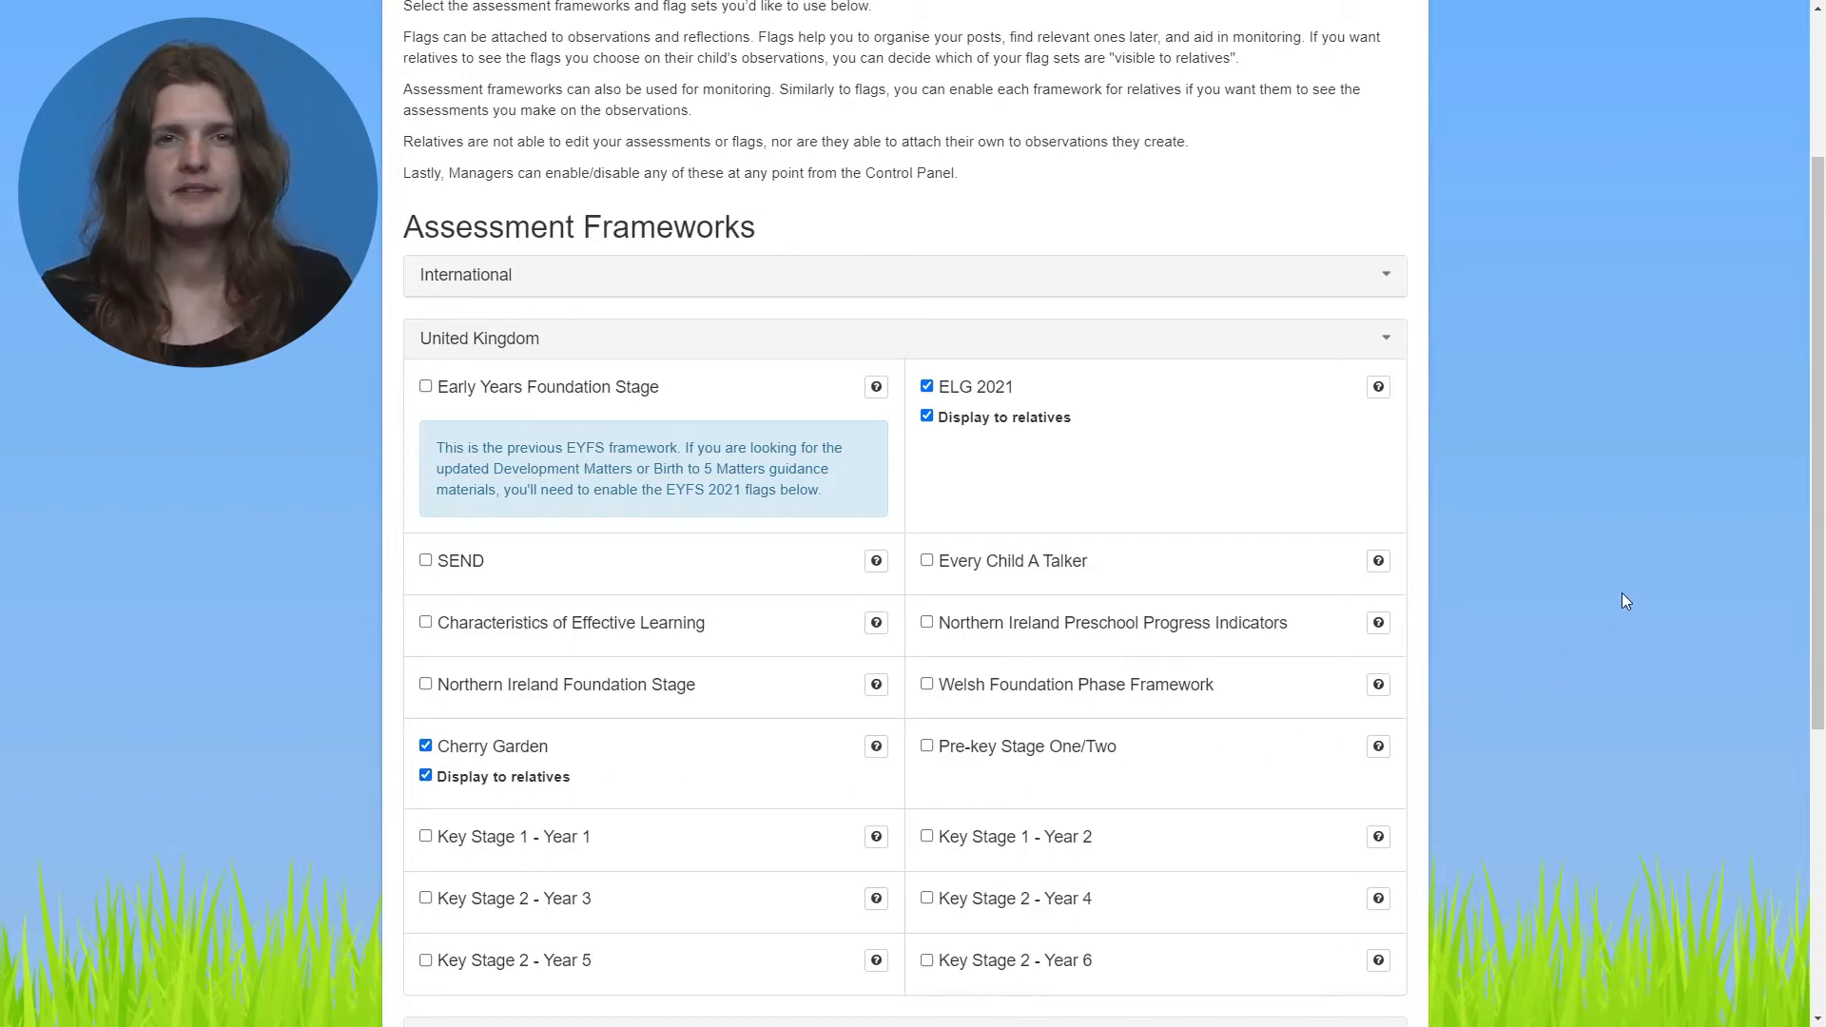
scroll(1622, 592, down, 1)
scroll(1622, 593, down, 1)
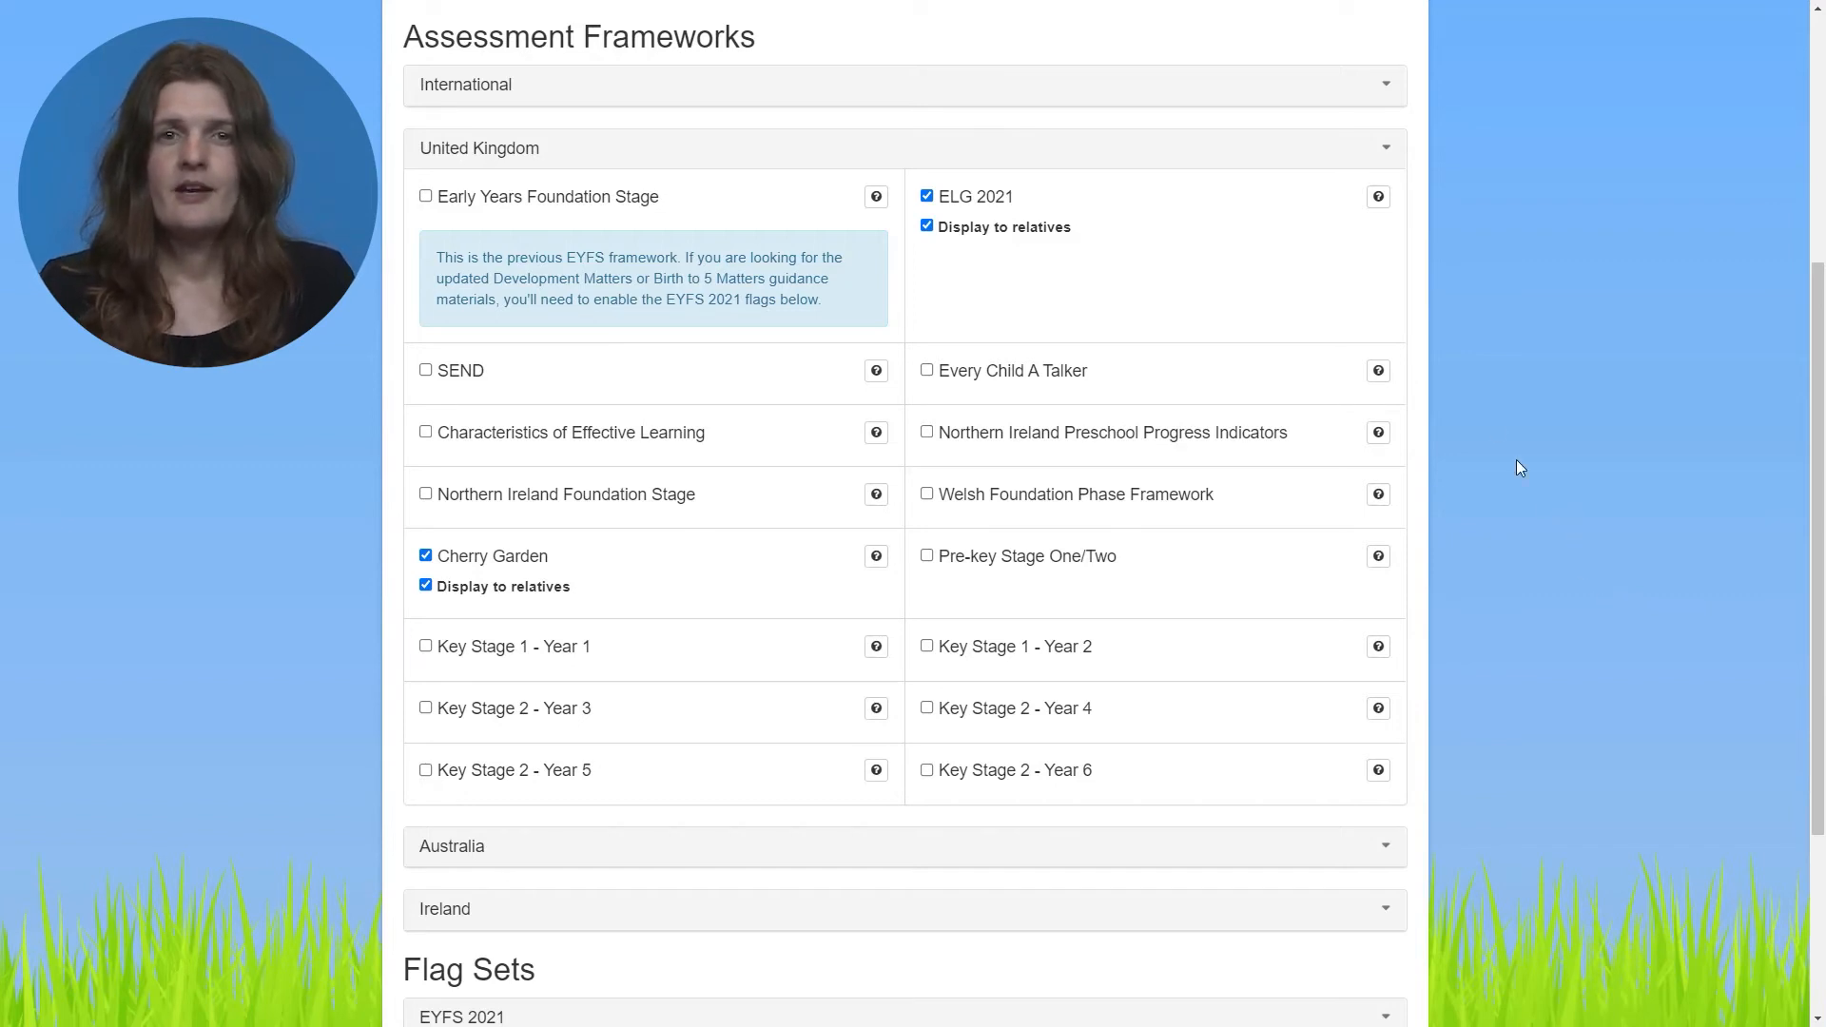
click(1379, 152)
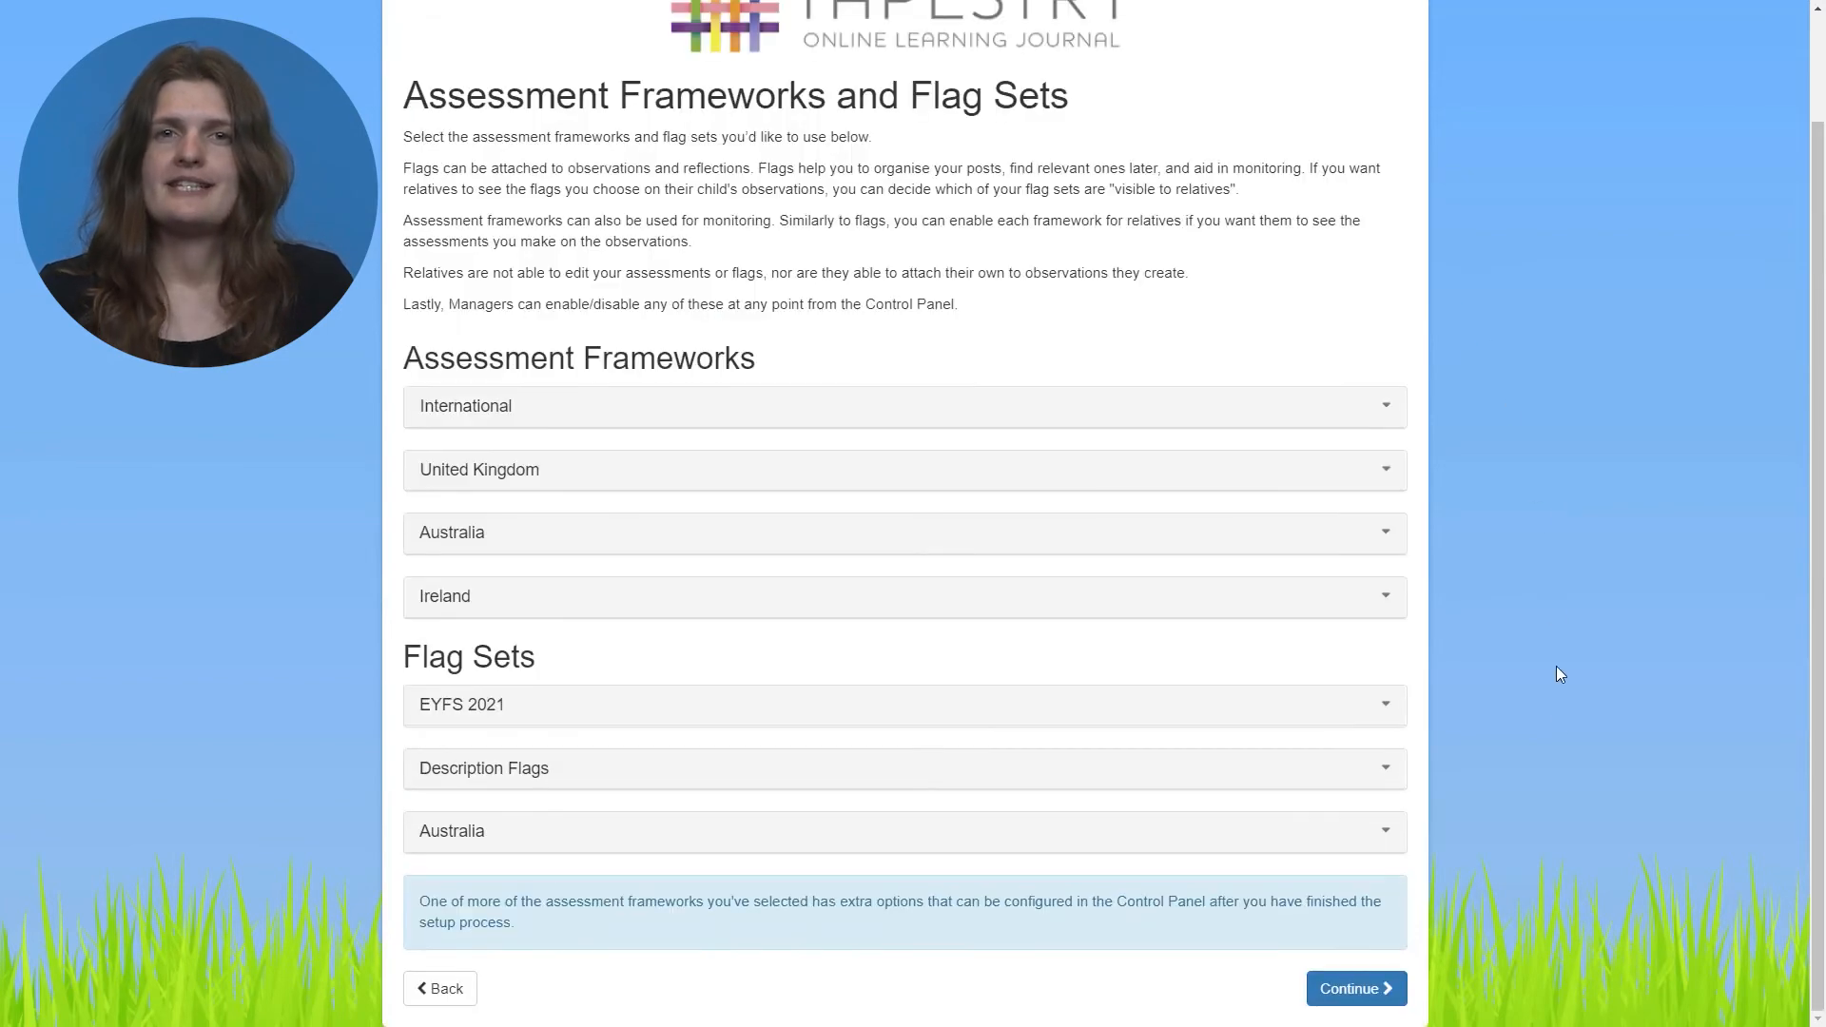
click(1369, 992)
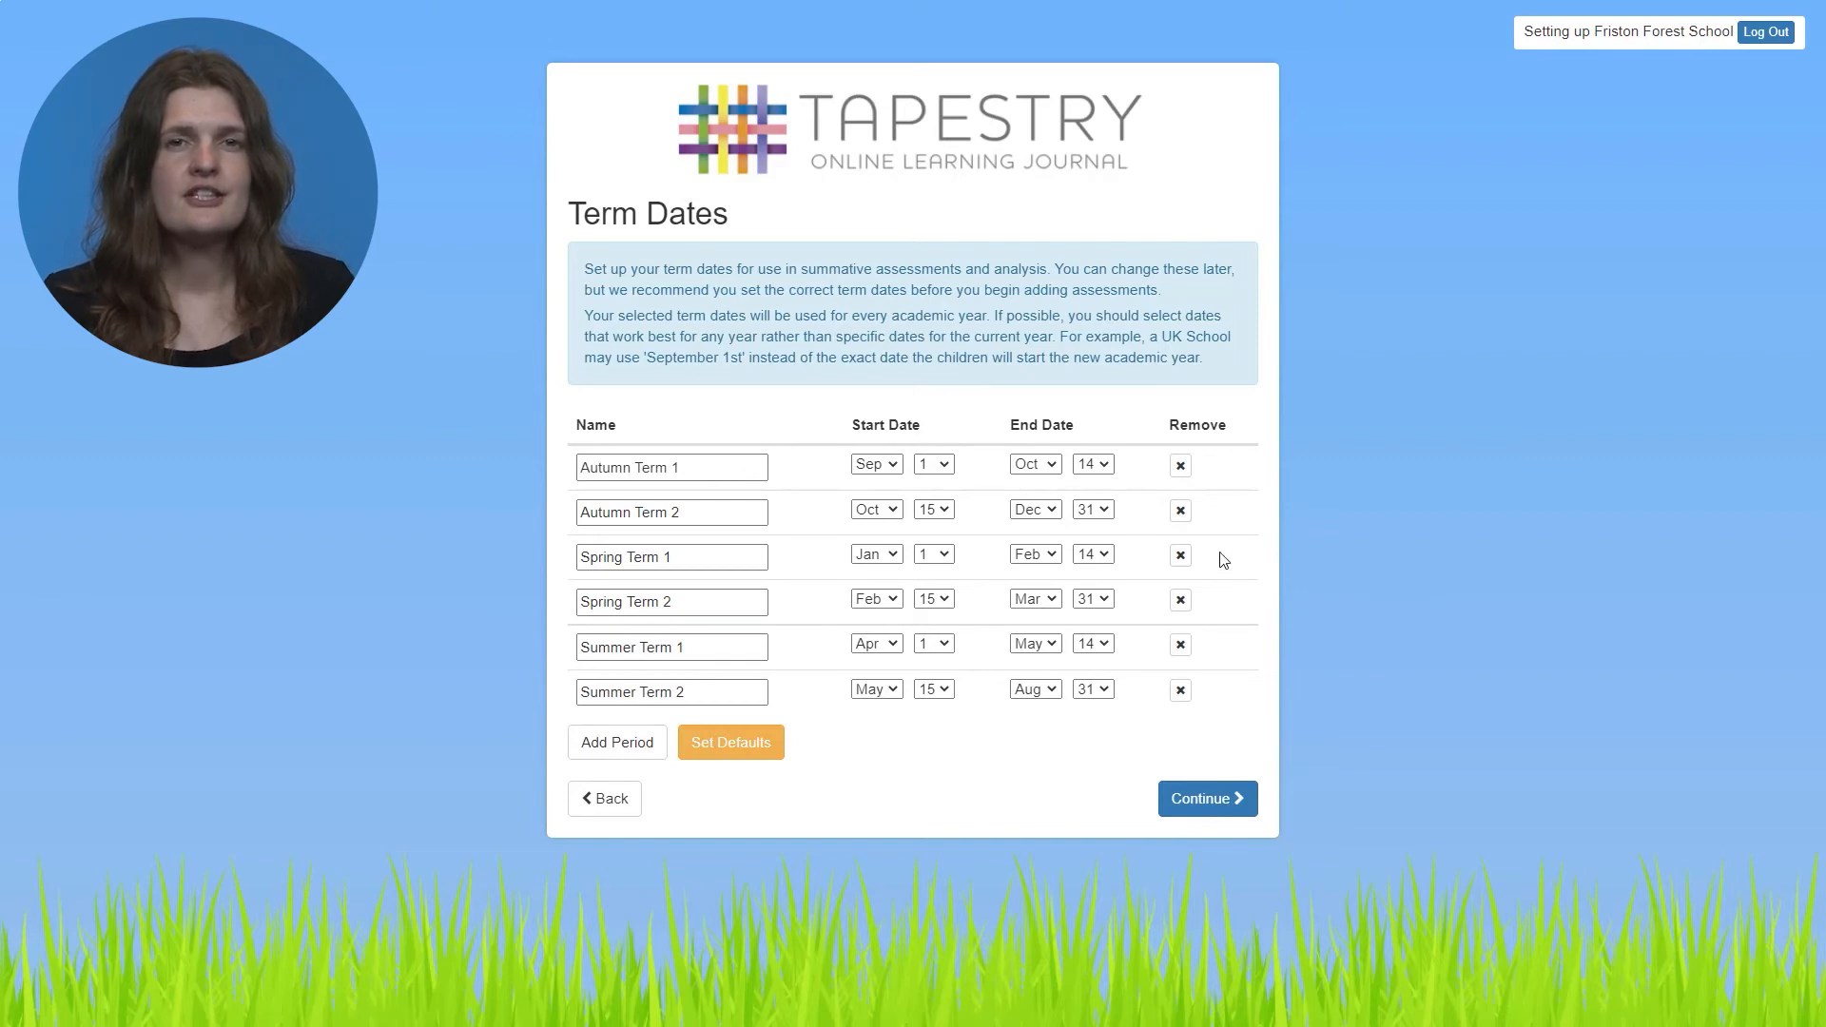
Remove the Summer Term 2 period and add a new period named "Summer Term 2".
click(1181, 688)
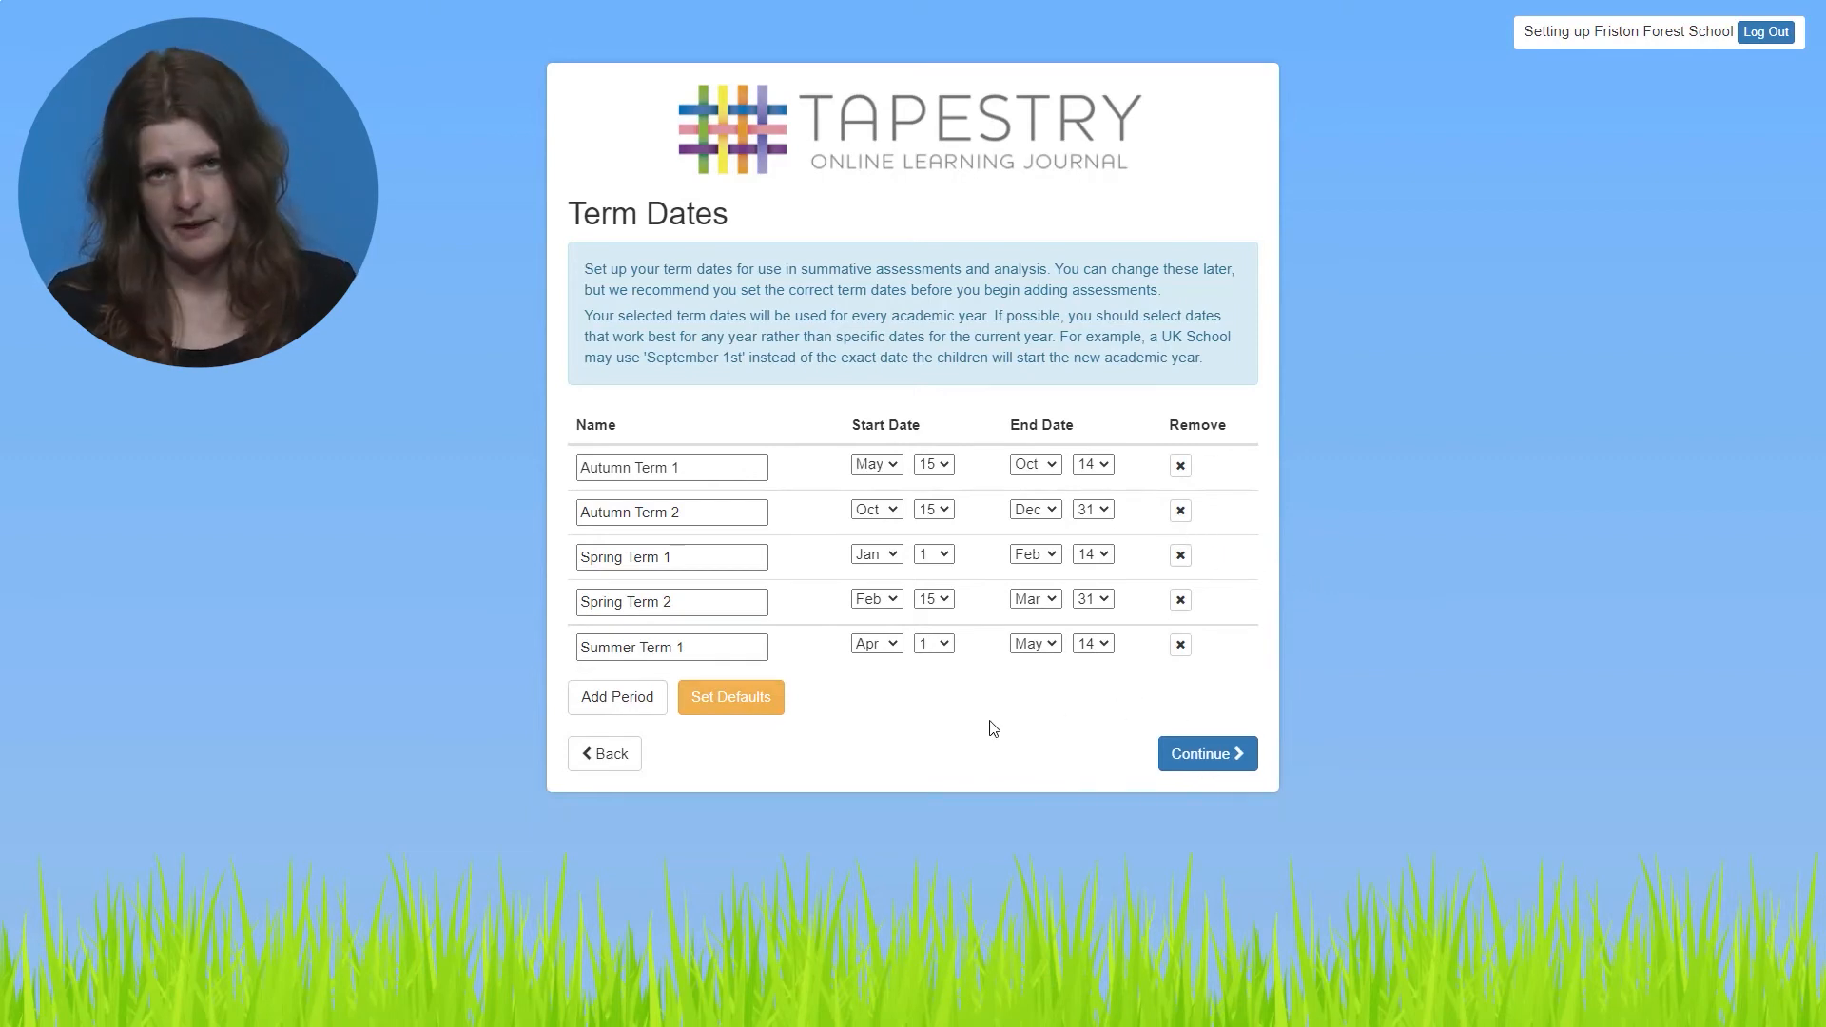
click(620, 702)
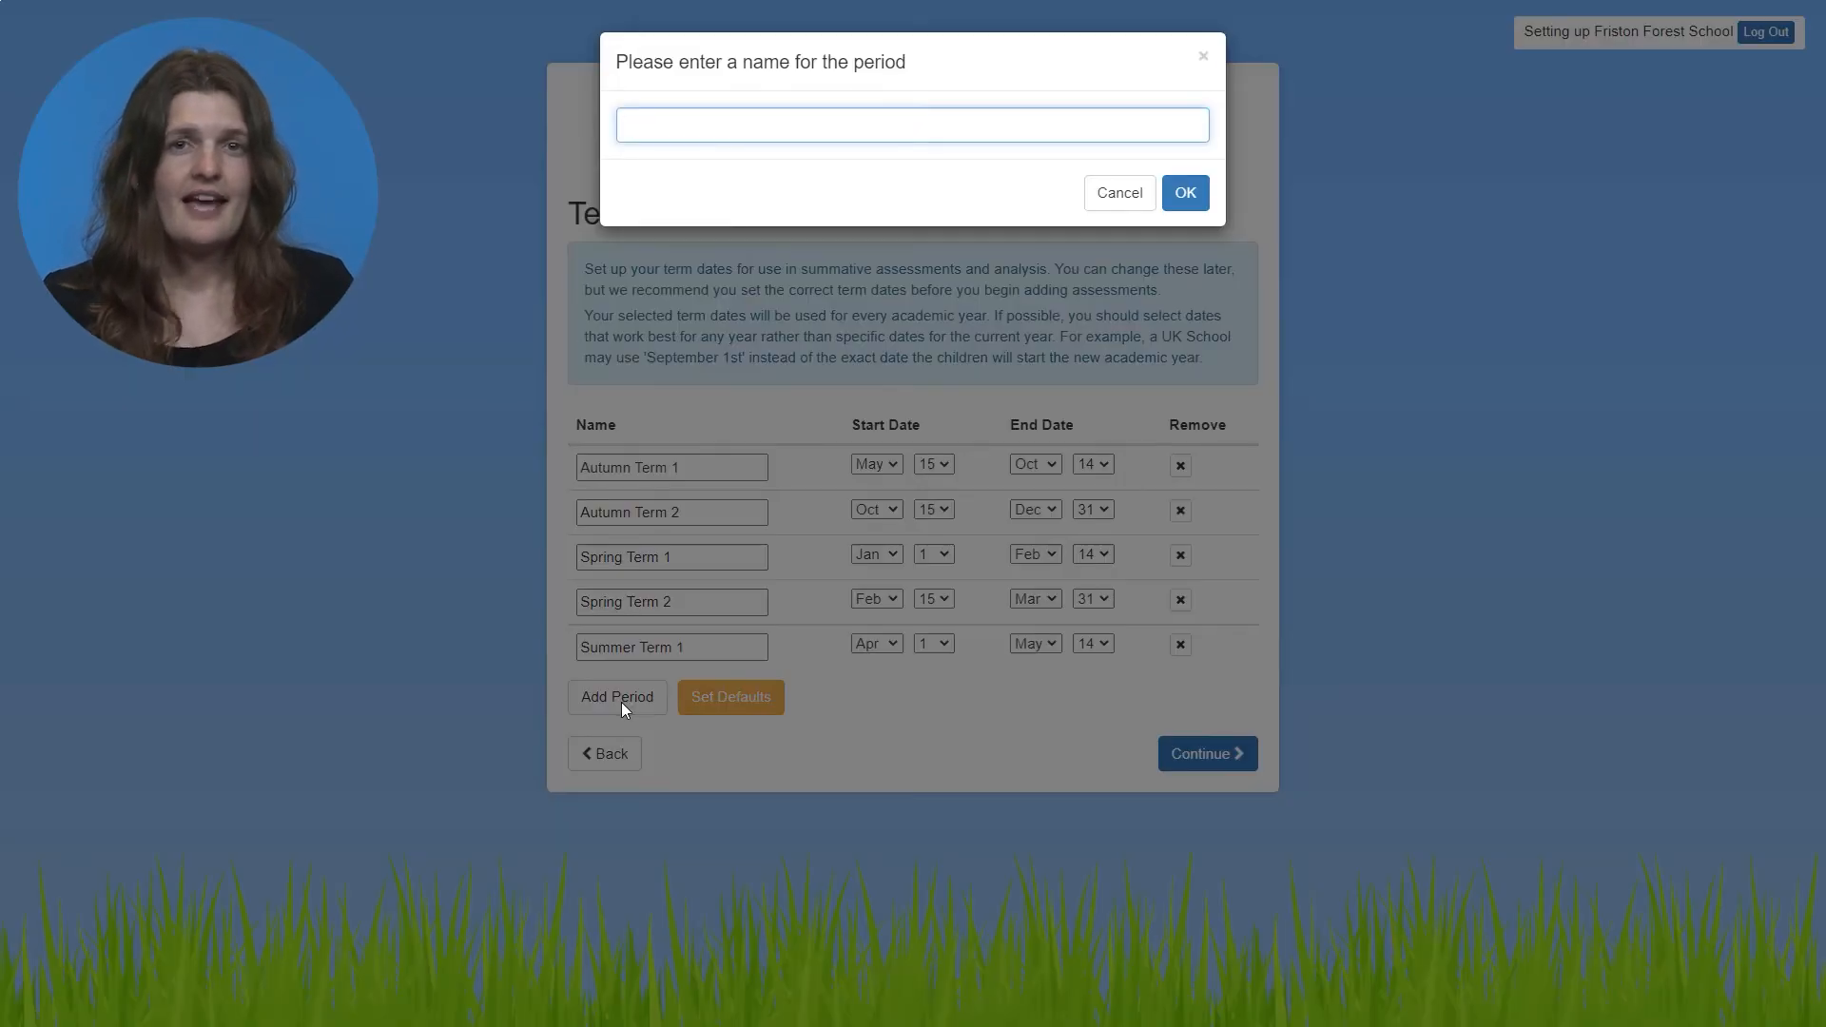
text(Summer)
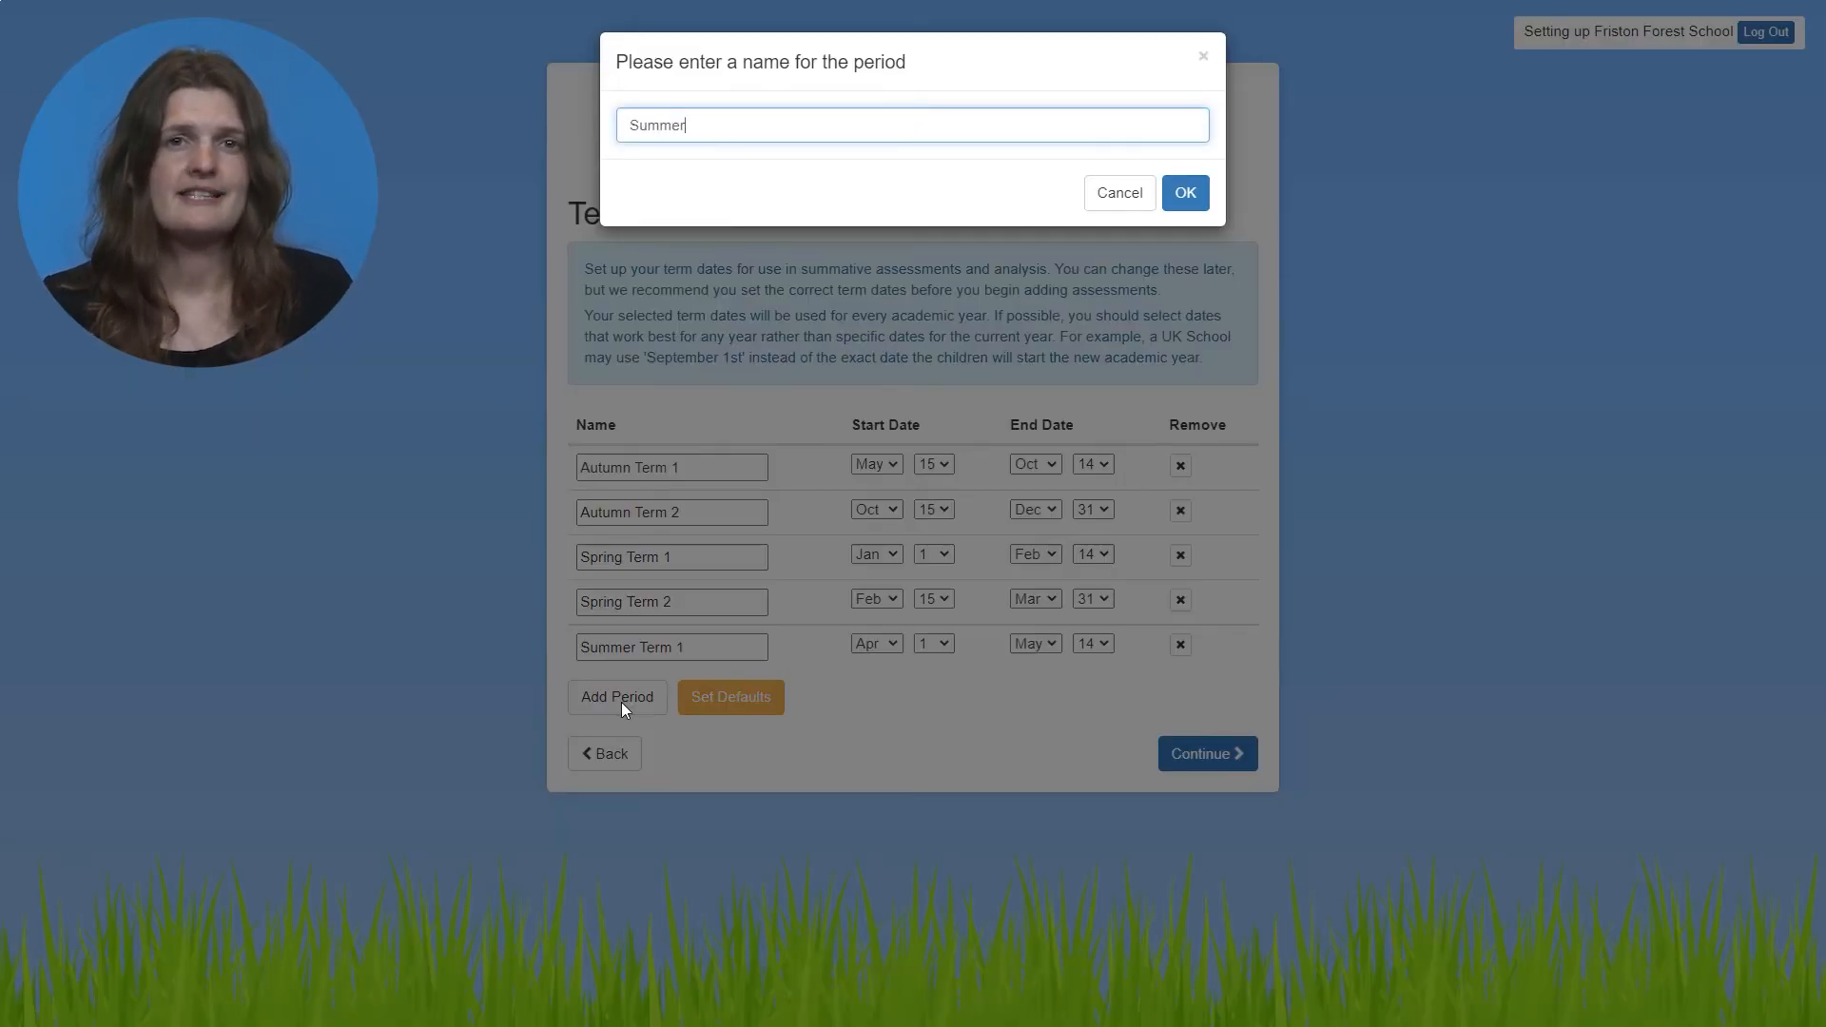
text( Term 2)
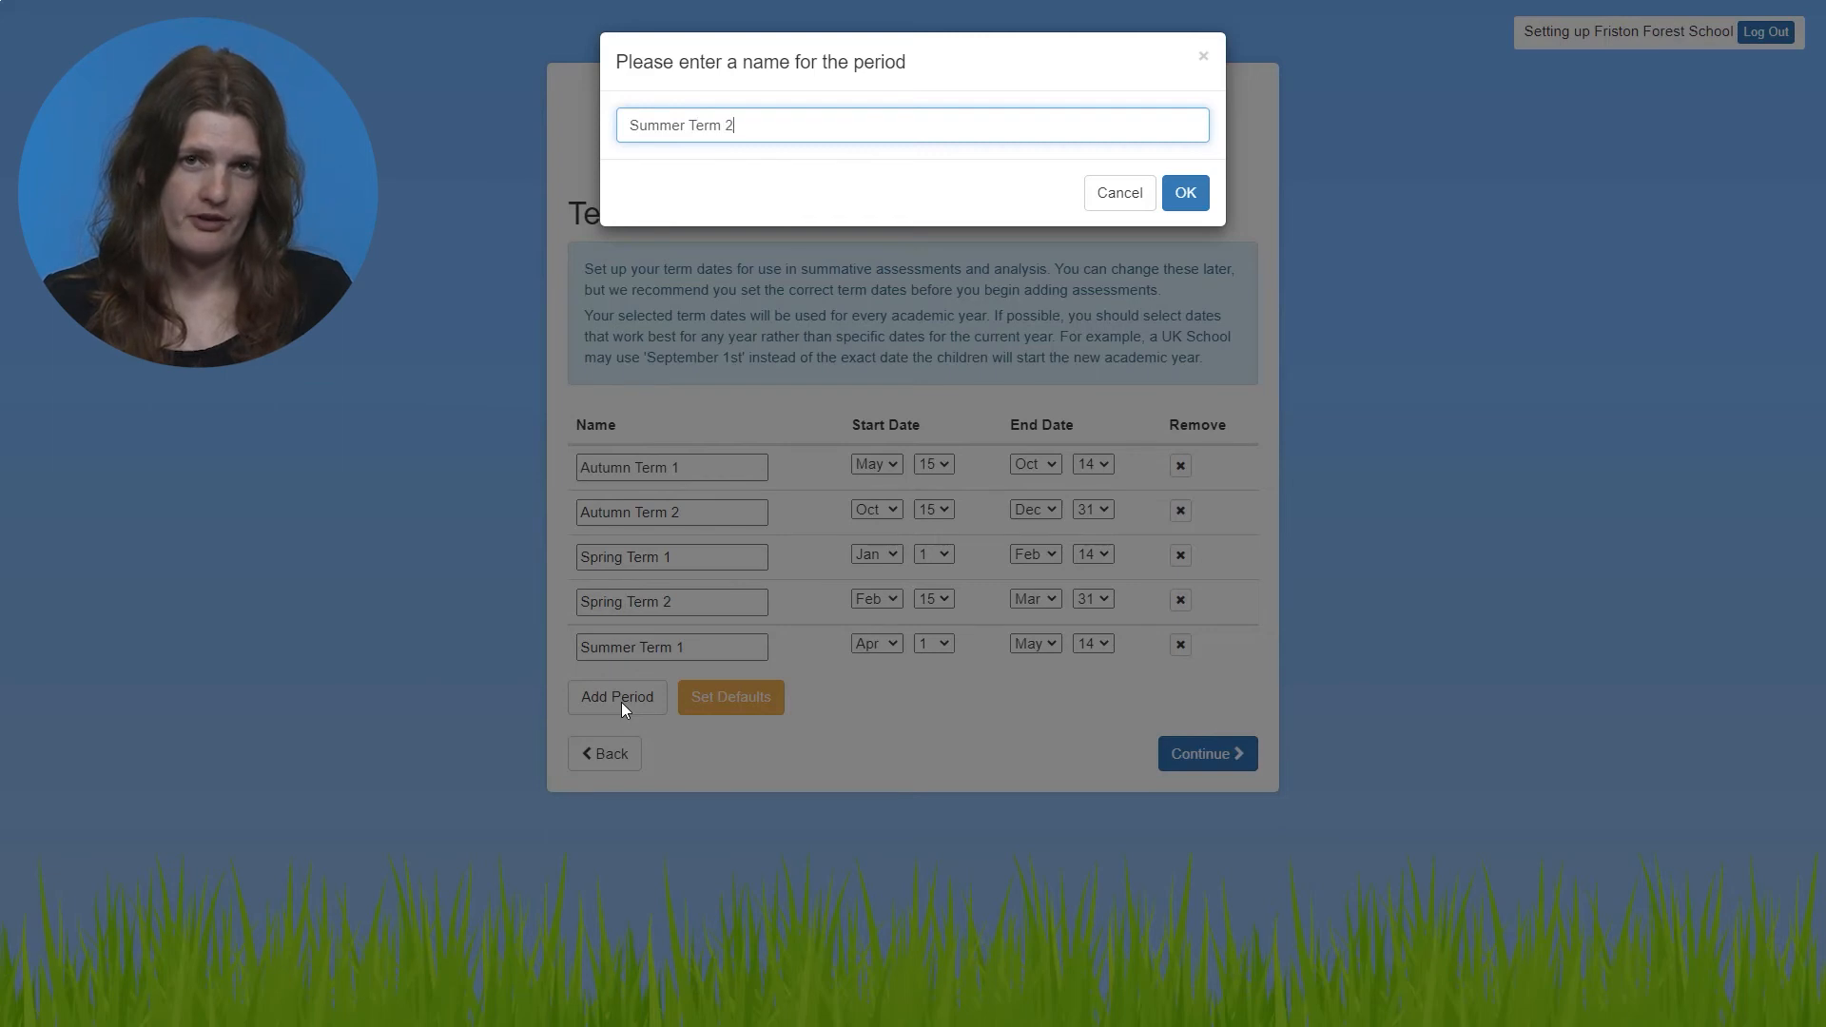
click(1196, 191)
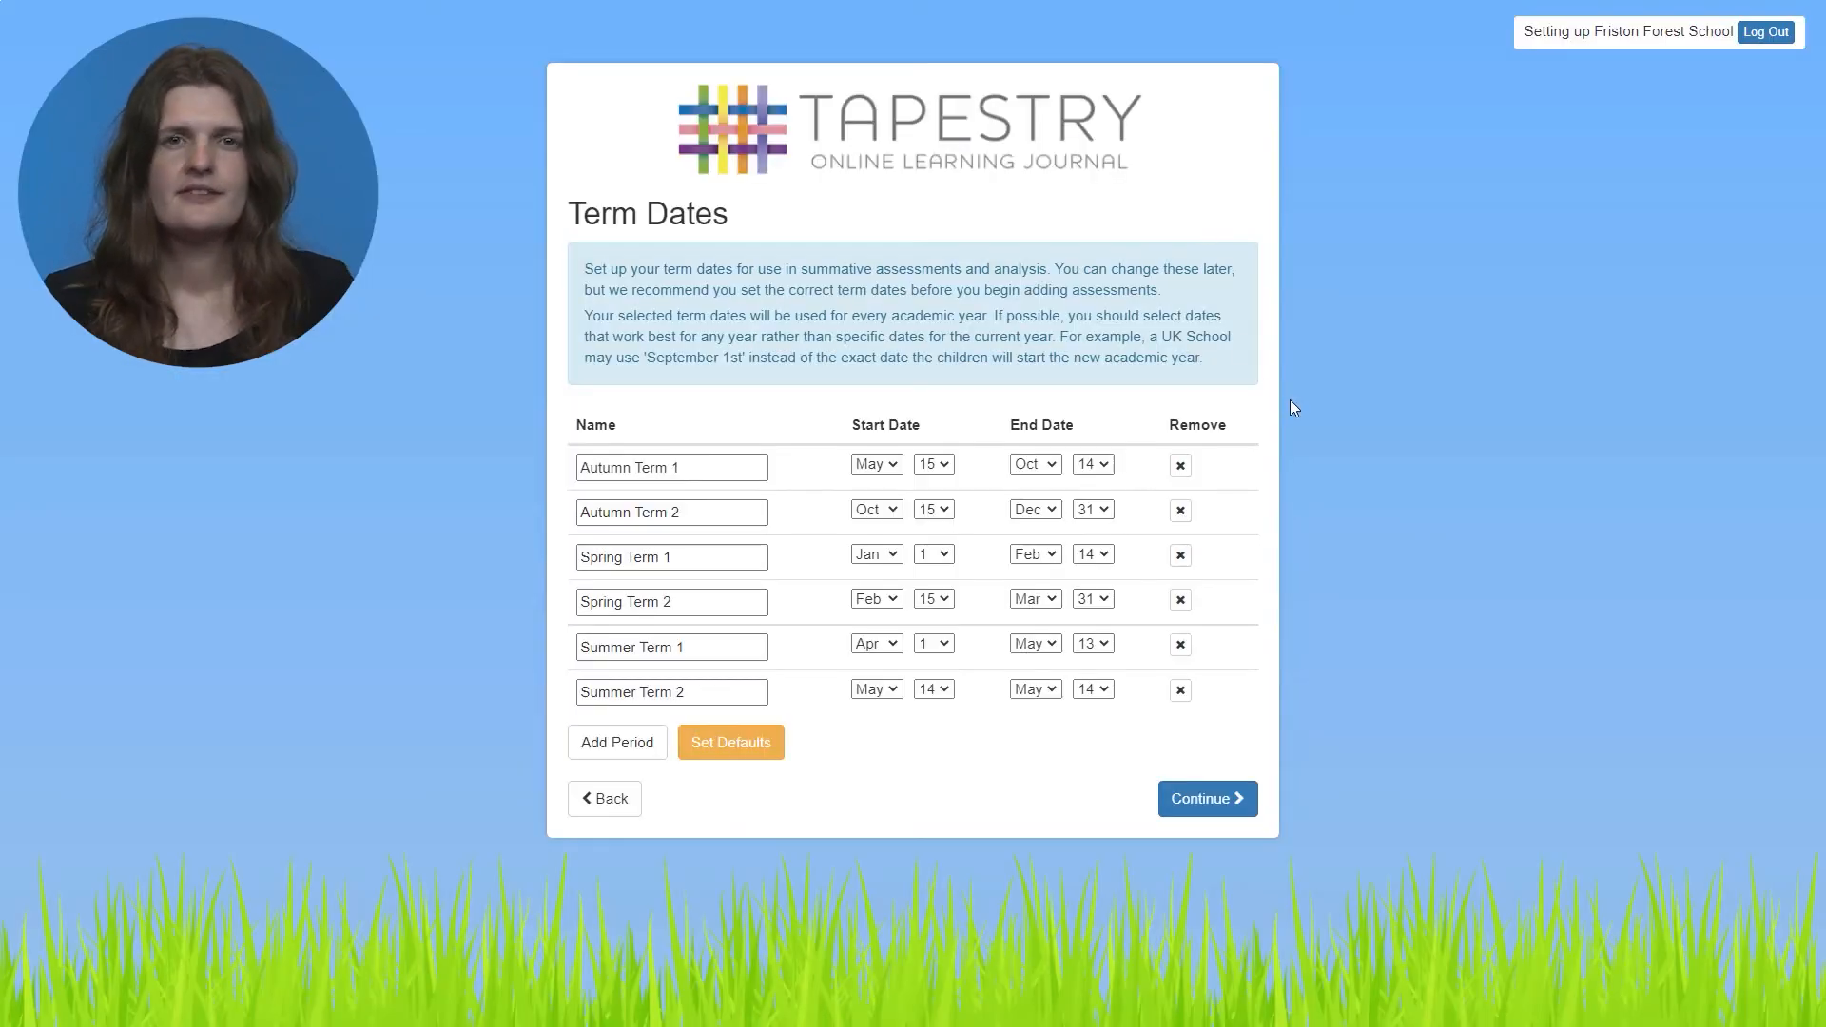
Set the end date of the Summer Term 2 period to 31 August.
click(1037, 688)
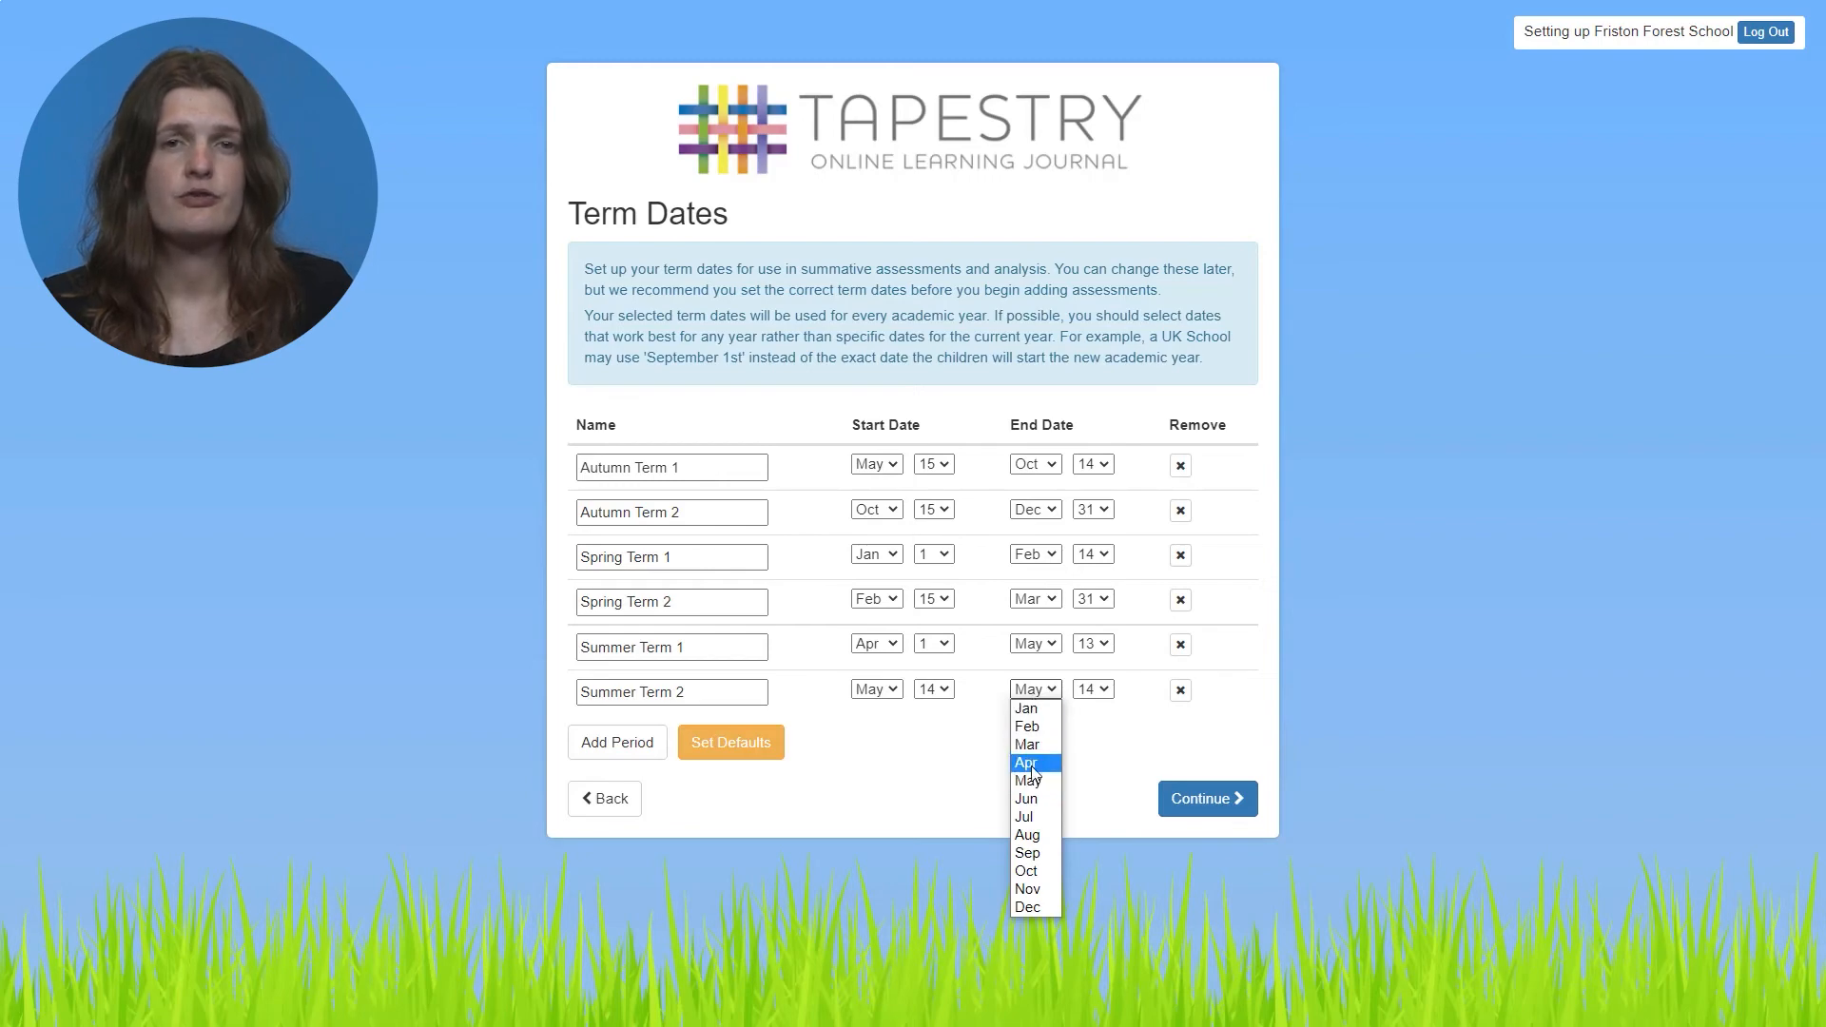
click(1029, 834)
click(1090, 691)
scroll(1087, 646, down, 3)
click(1085, 668)
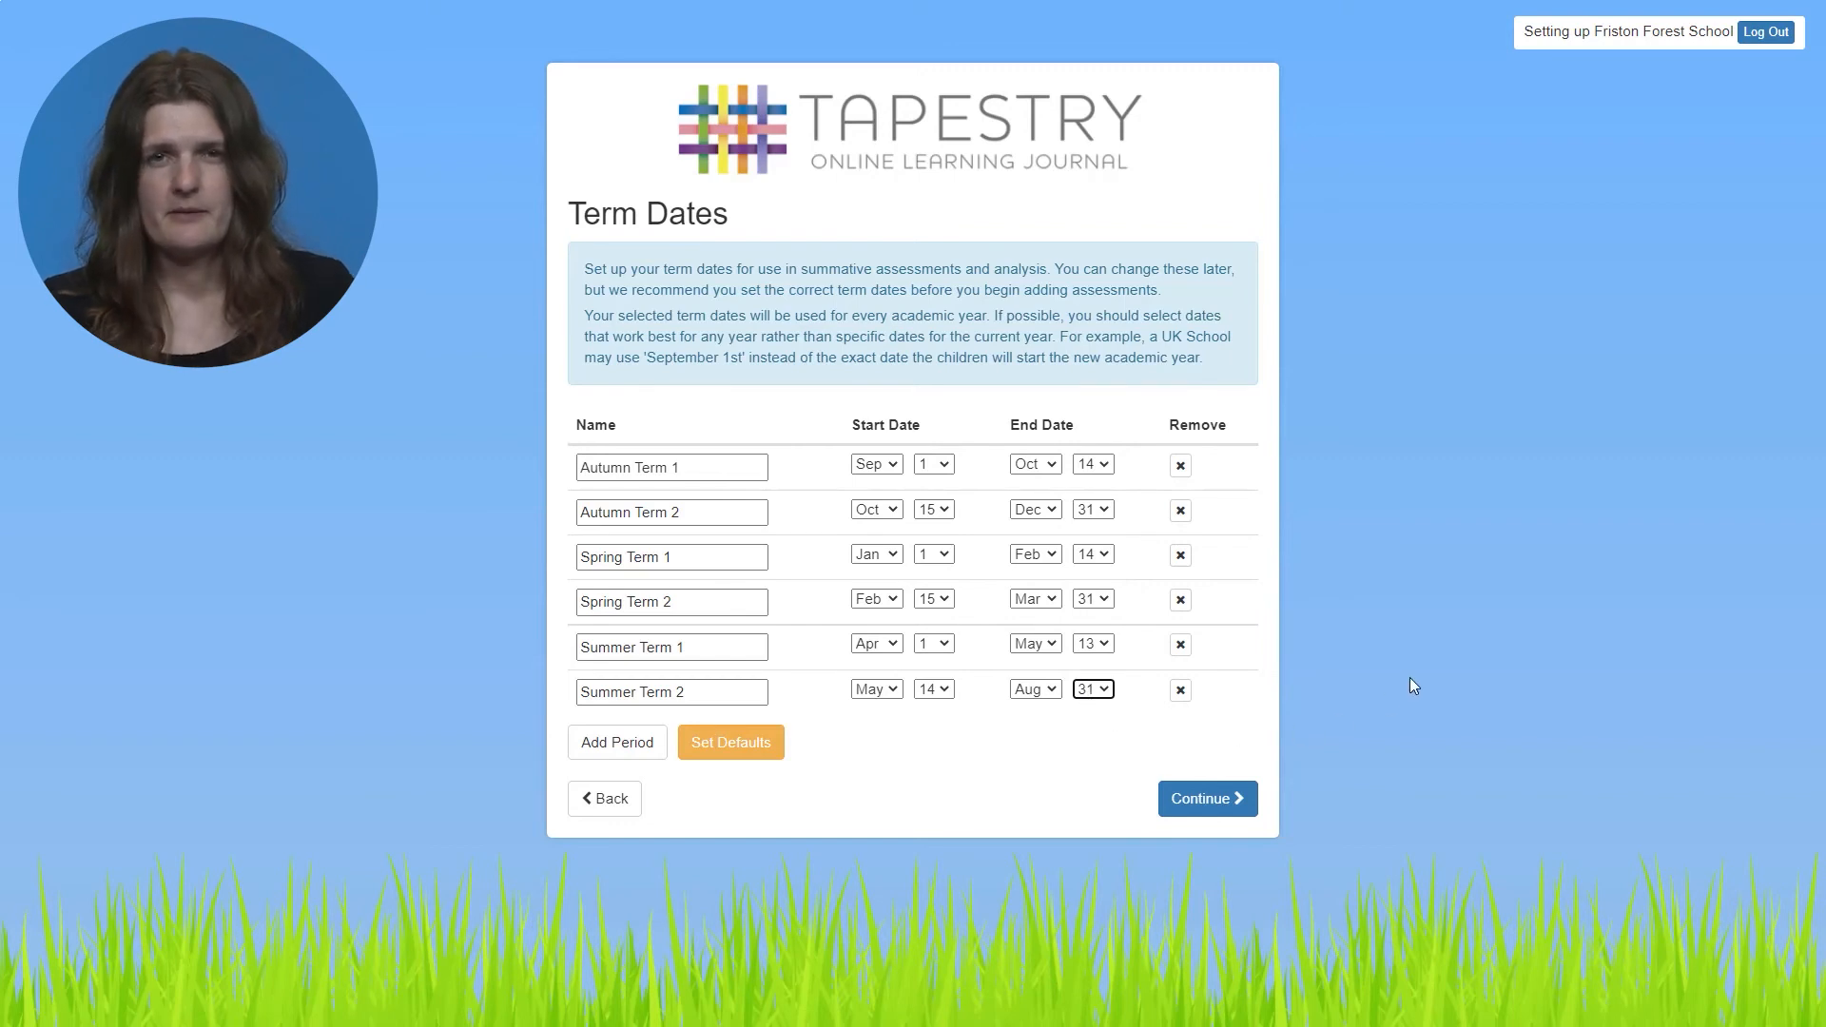
Restore the default term dates and continue the account setup.
click(775, 762)
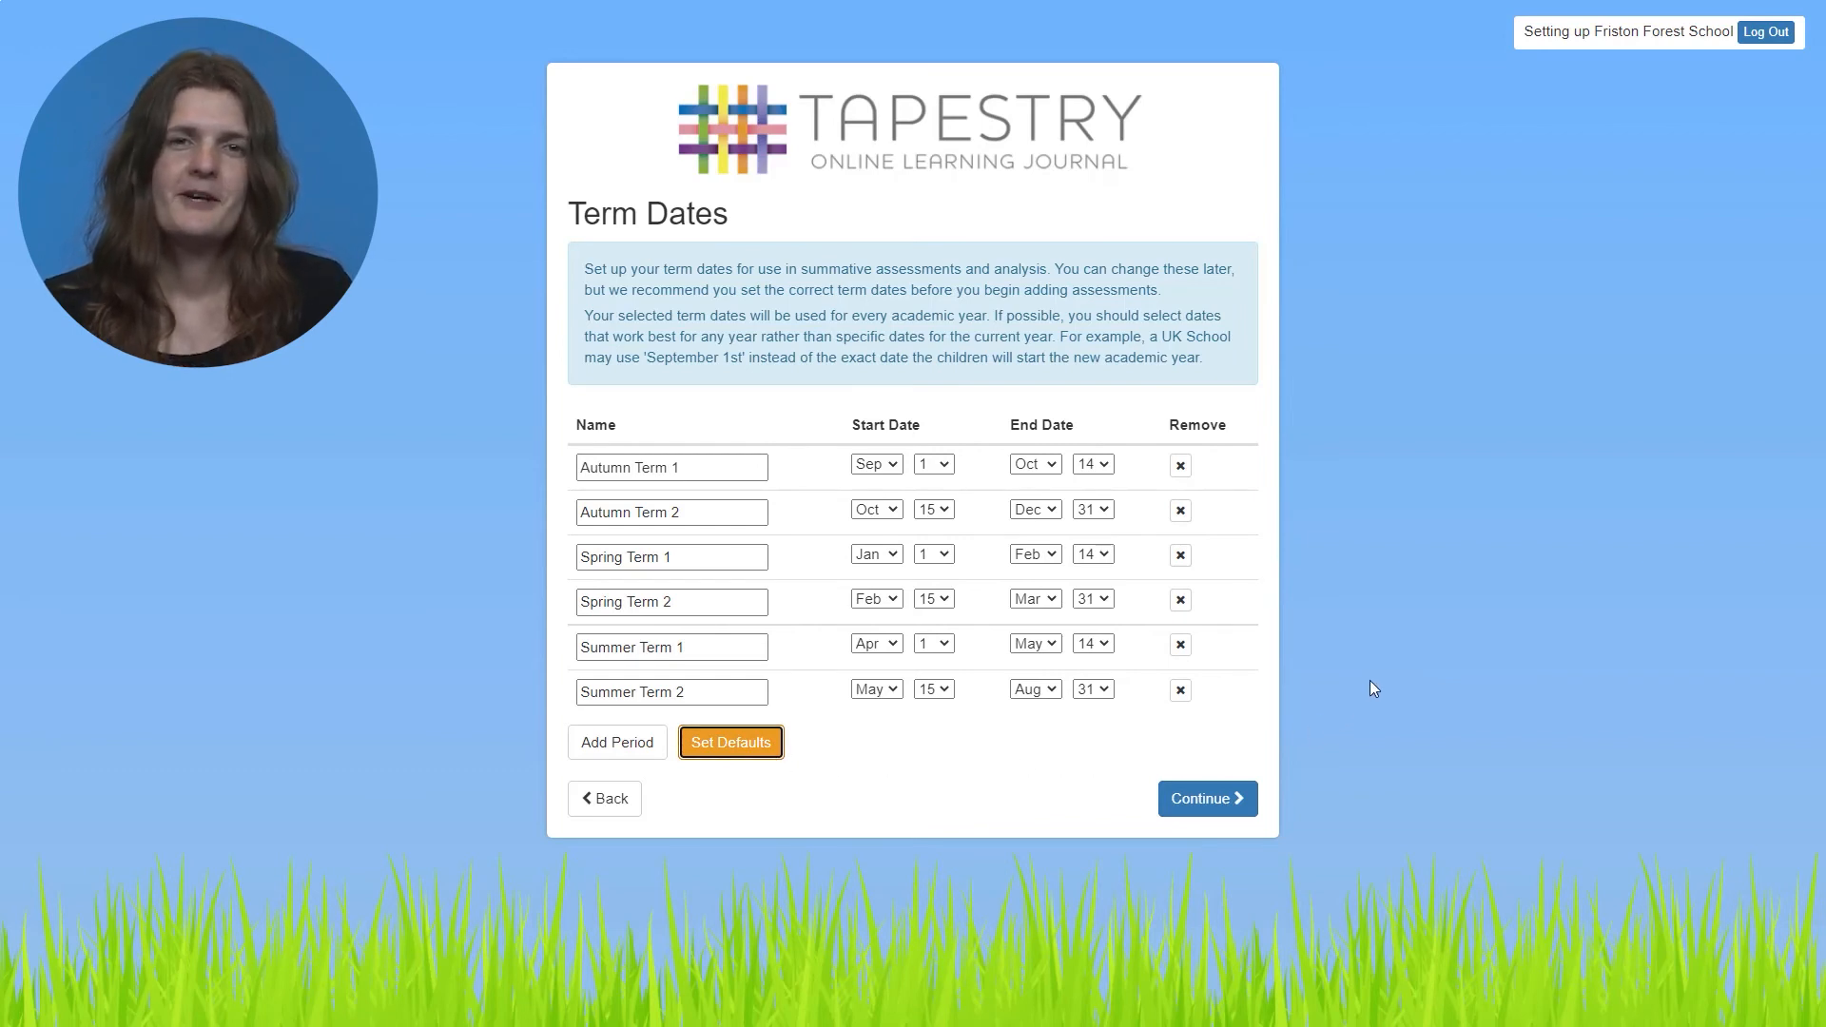
click(1230, 801)
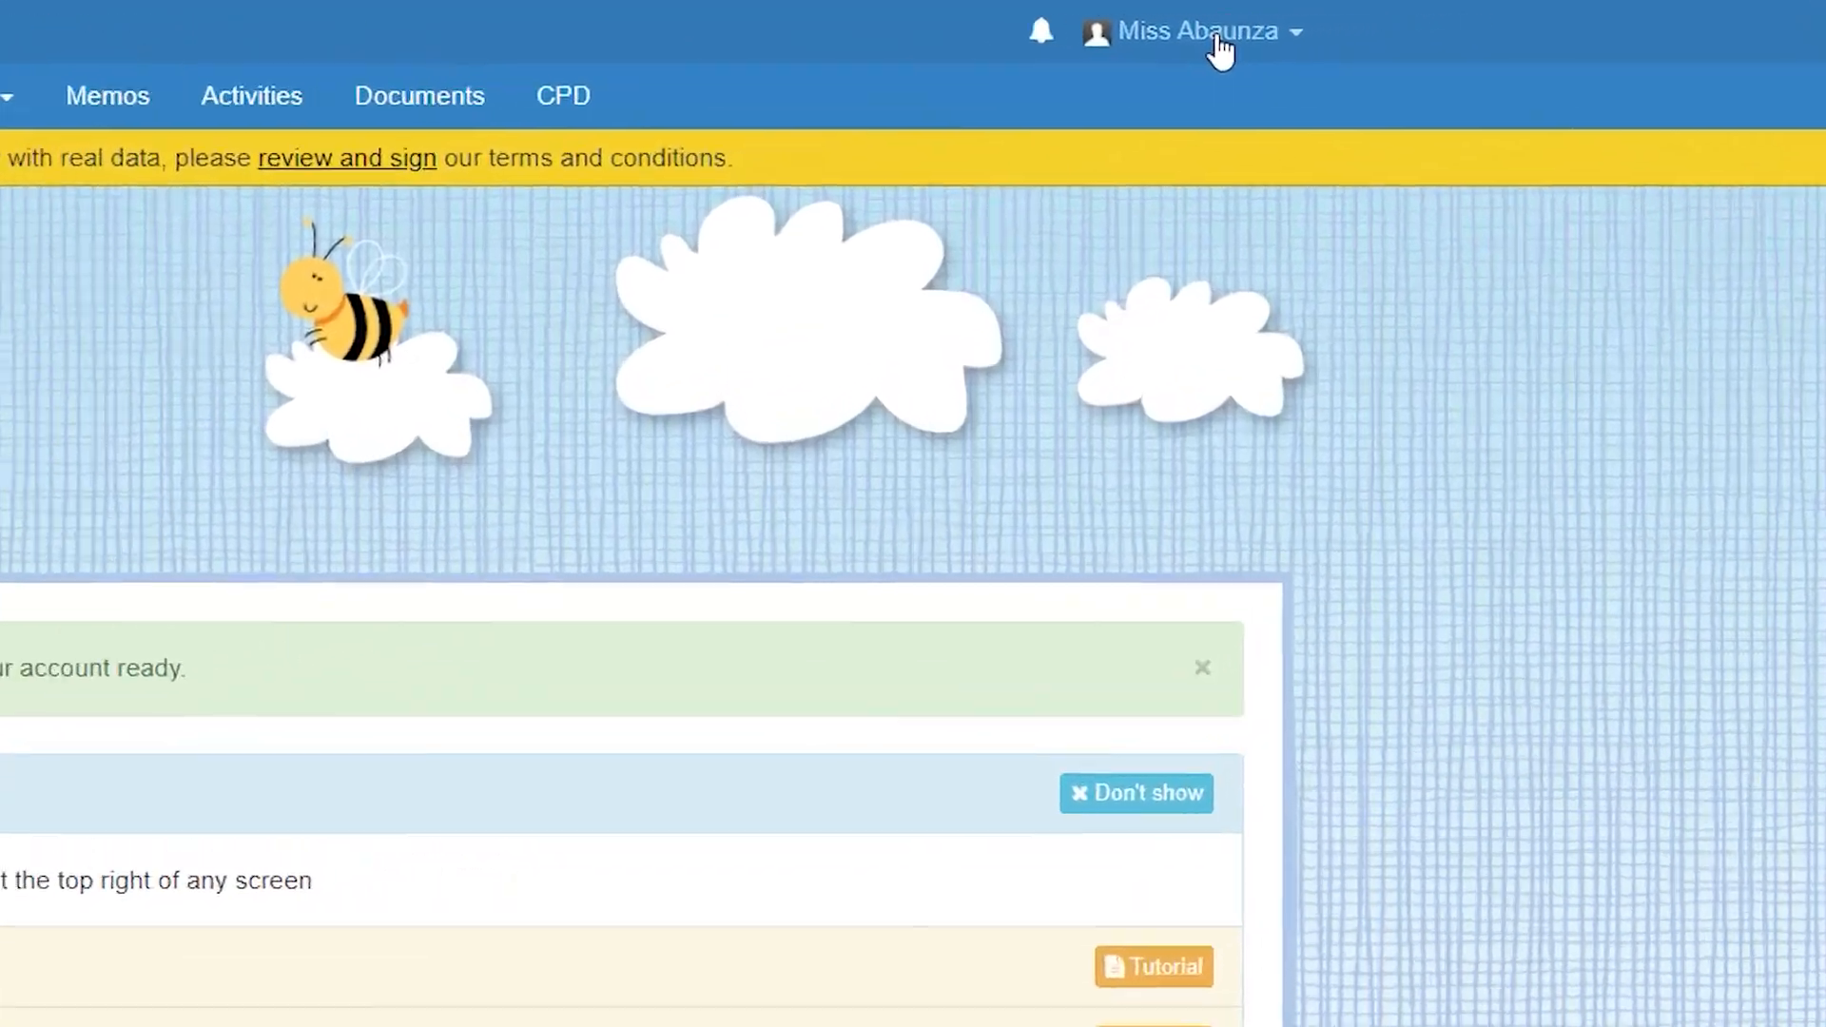
Open the manager's account menu.
click(1455, 21)
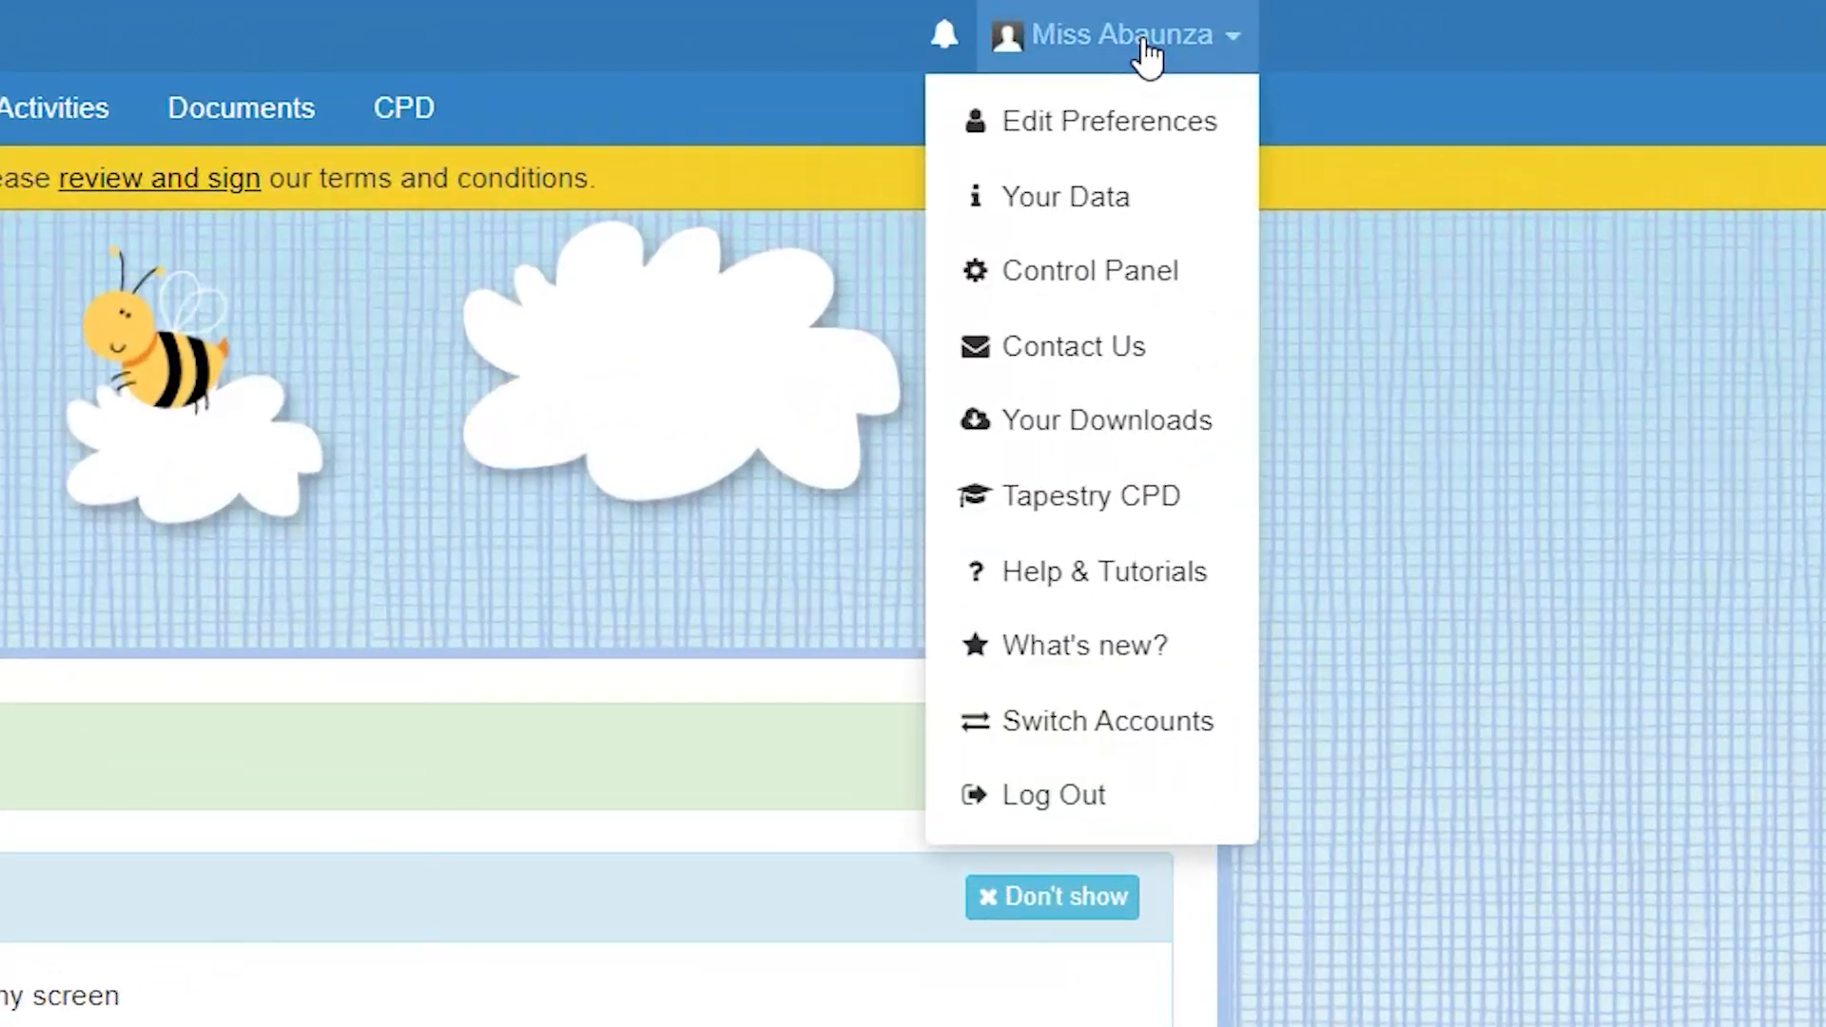